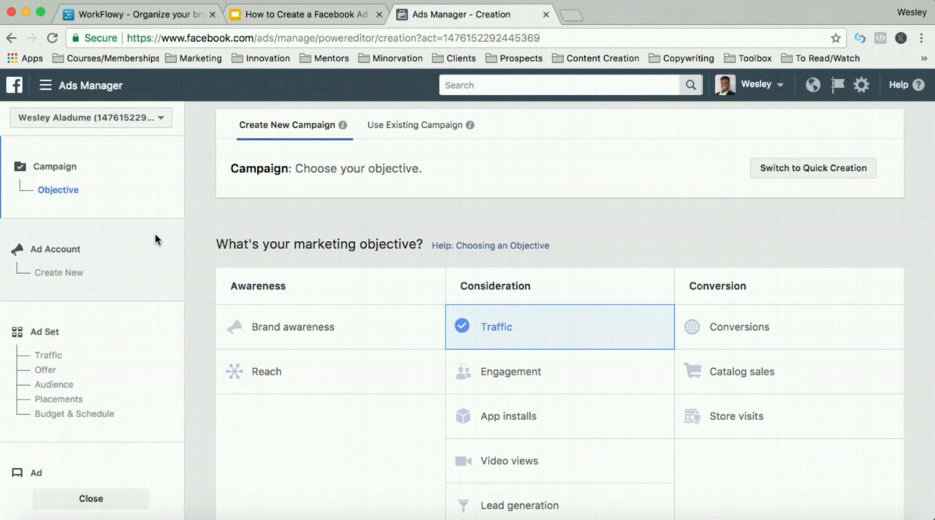
# - Switch to the C&C Dental ad account, leaving the current campaign page and discarding its unsaved changes
pyautogui.click(756, 91)
pyautogui.click(660, 207)
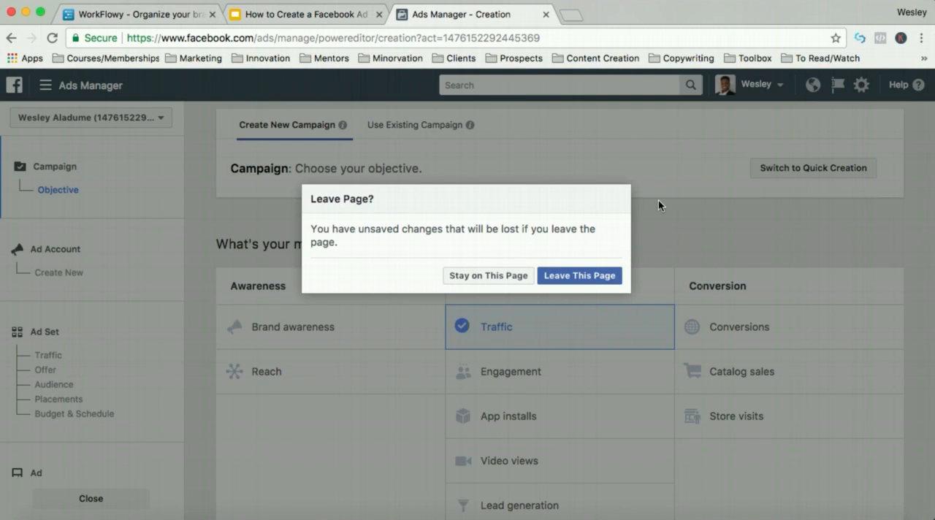
pyautogui.click(583, 275)
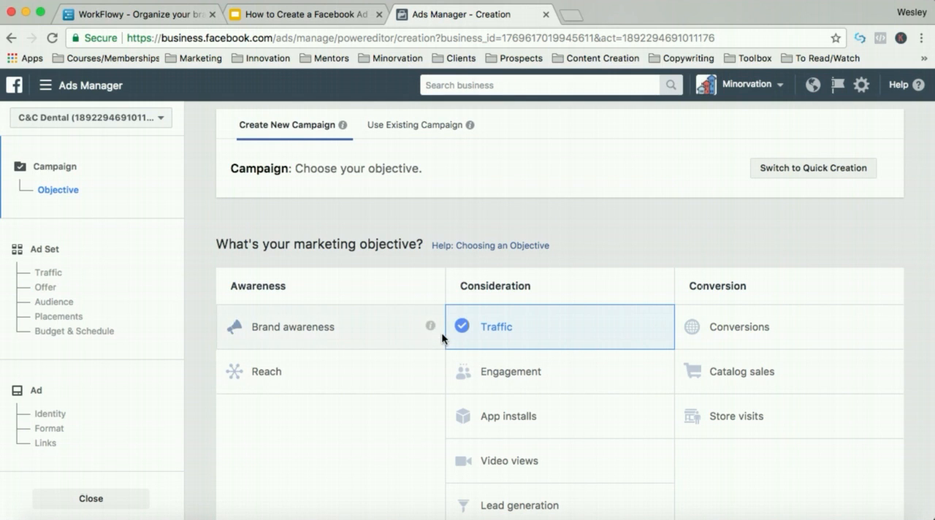
# - Examine the available marketing objectives, reading the descriptions of Brand awareness and Traffic
pyautogui.scroll(-2, 376, 264)
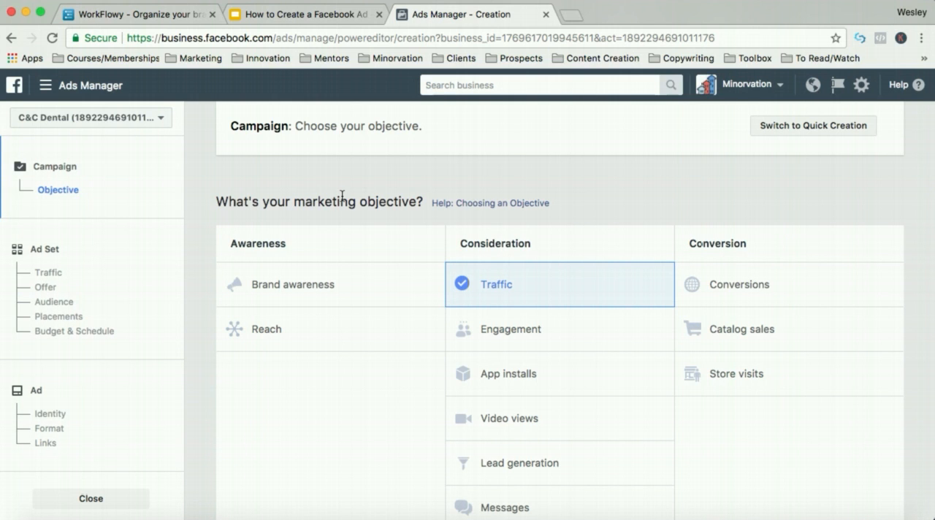
pyautogui.scroll(2, 341, 196)
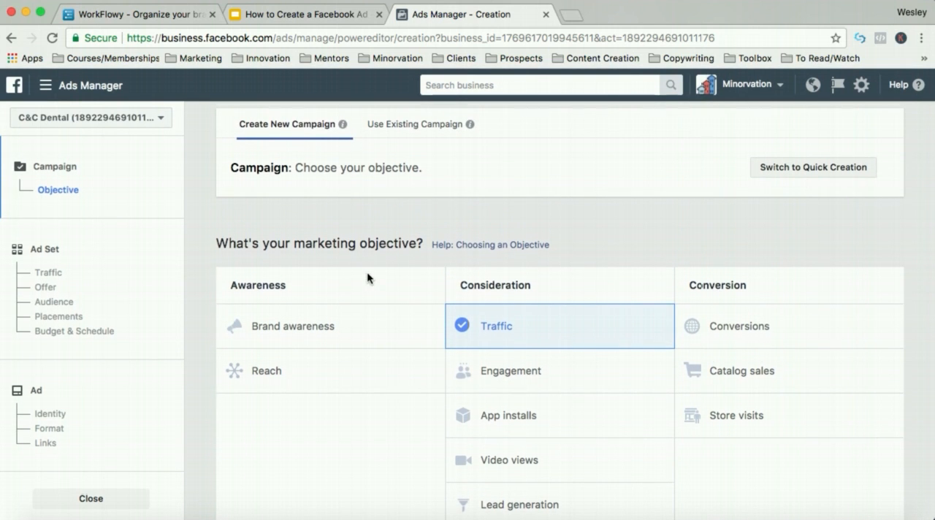
pyautogui.scroll(-3, 367, 272)
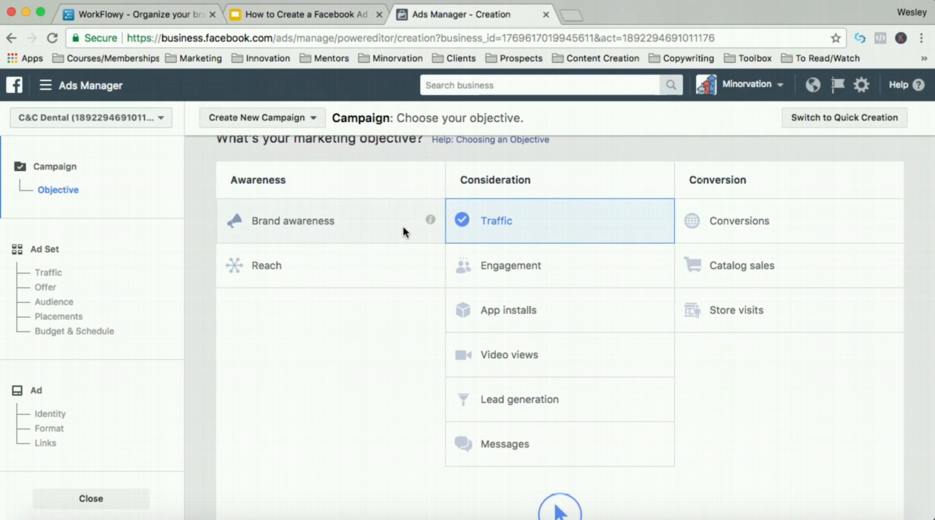
pyautogui.moveTo(430, 221)
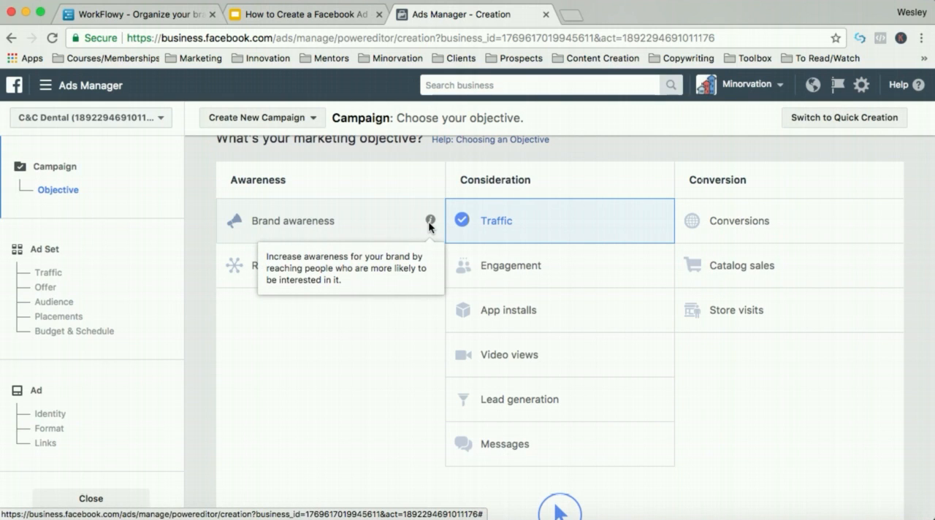
pyautogui.moveTo(658, 220)
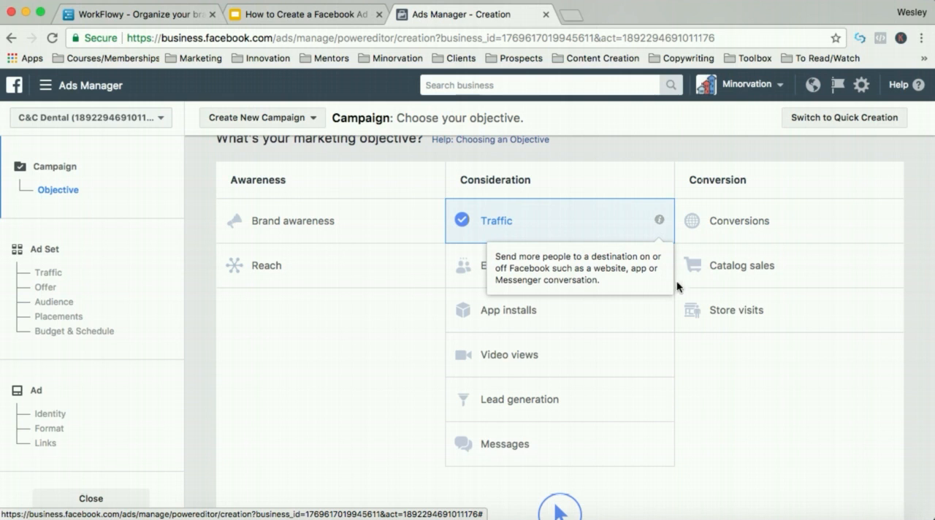
pyautogui.scroll(-2, 582, 404)
pyautogui.scroll(3, 583, 408)
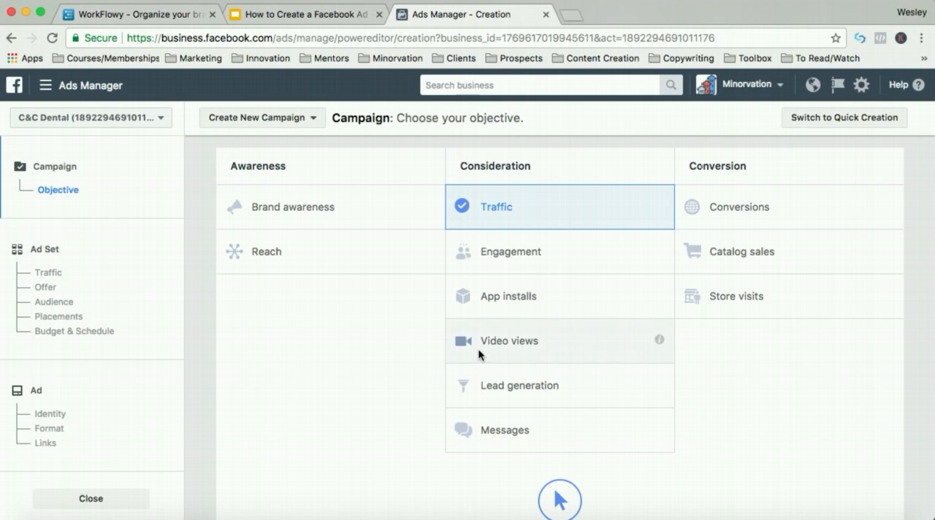
# - Create a campaign with the Video views objective named "C&C Dental - Video View" and continue to its ad set
pyautogui.click(497, 340)
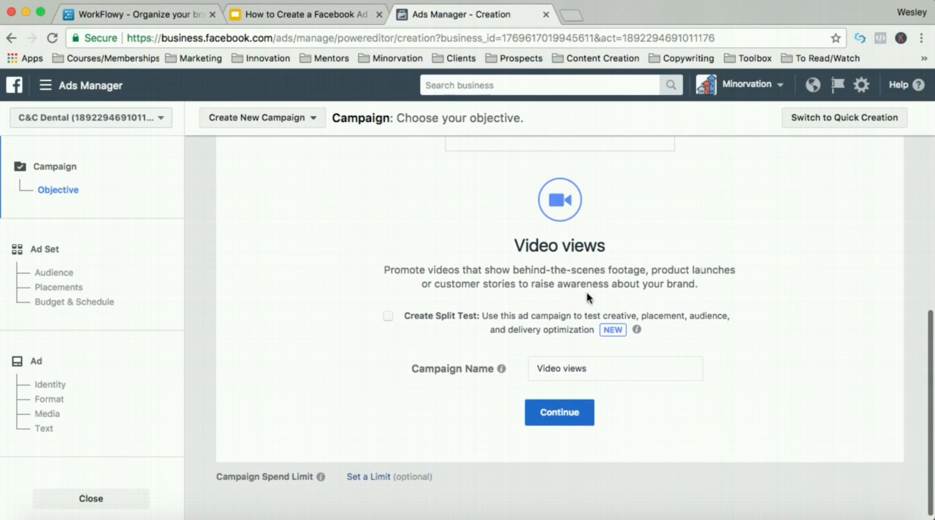
pyautogui.scroll(5, 598, 289)
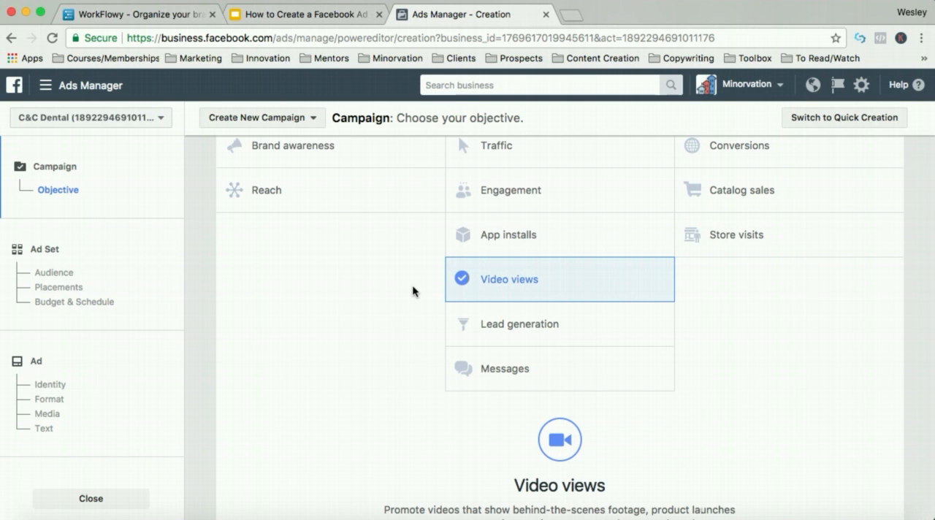
pyautogui.scroll(-5, 412, 285)
pyautogui.click(573, 370)
pyautogui.press('super+a')
pyautogui.write('C')
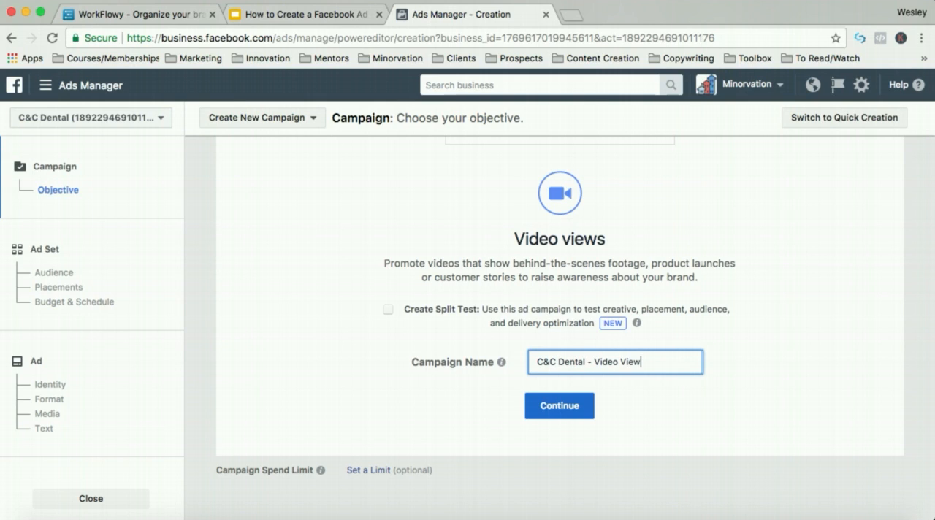
pyautogui.click(559, 408)
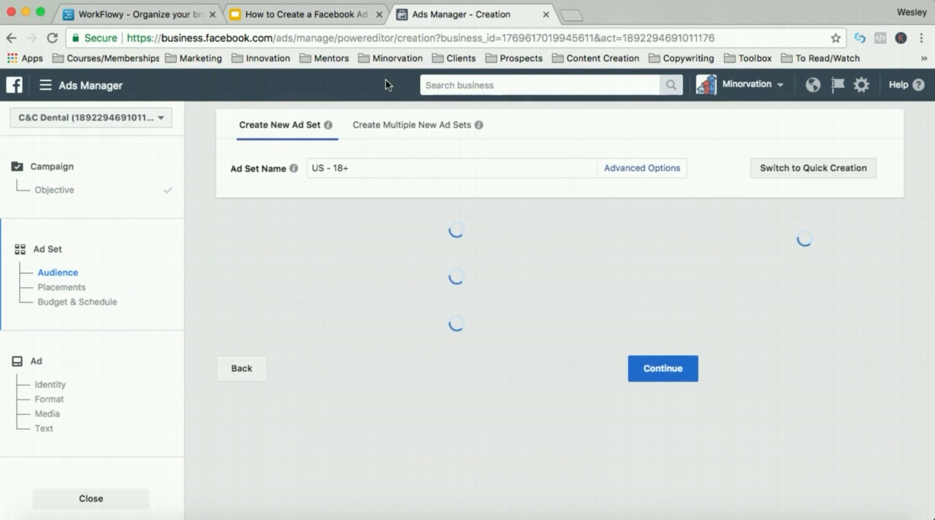
# - Review the ad set stages in the Google Slides outline "Steps to Creating a Facebook Ad" and return to Ads Manager
pyautogui.click(317, 18)
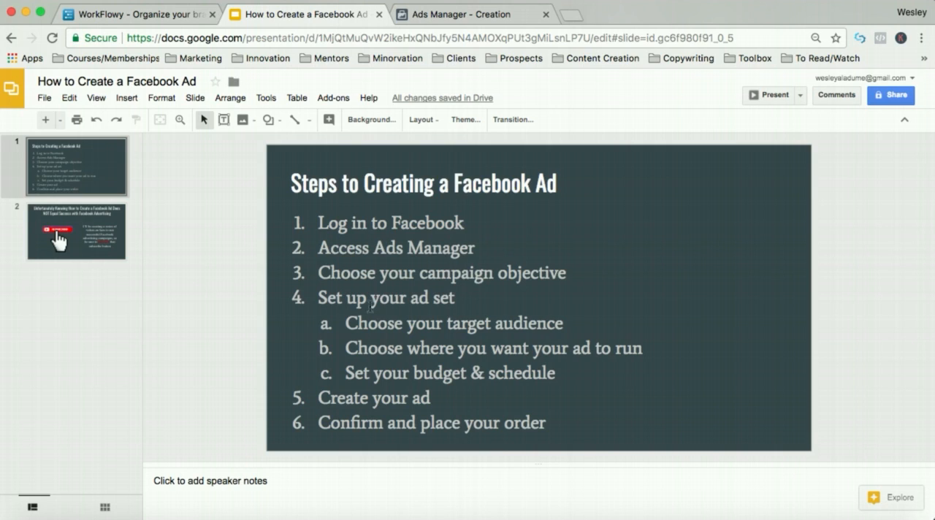
pyautogui.click(317, 297)
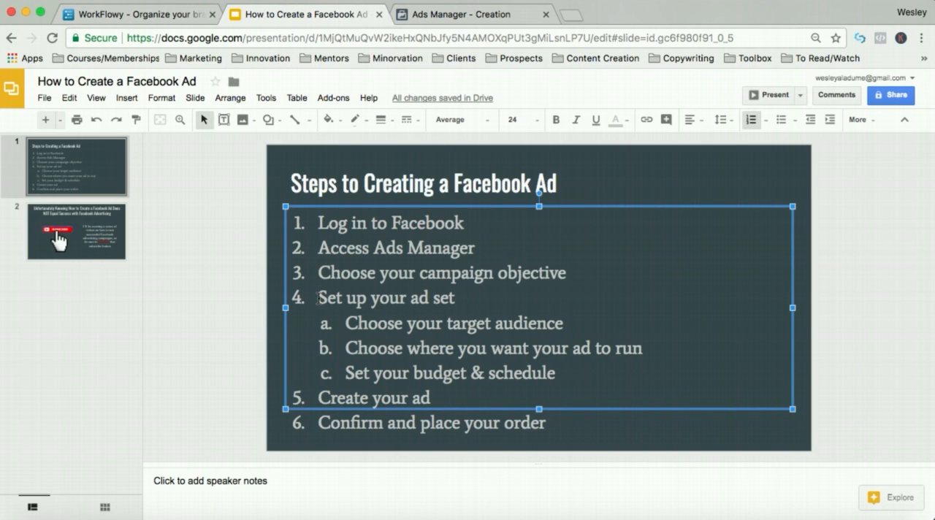
pyautogui.click(245, 280)
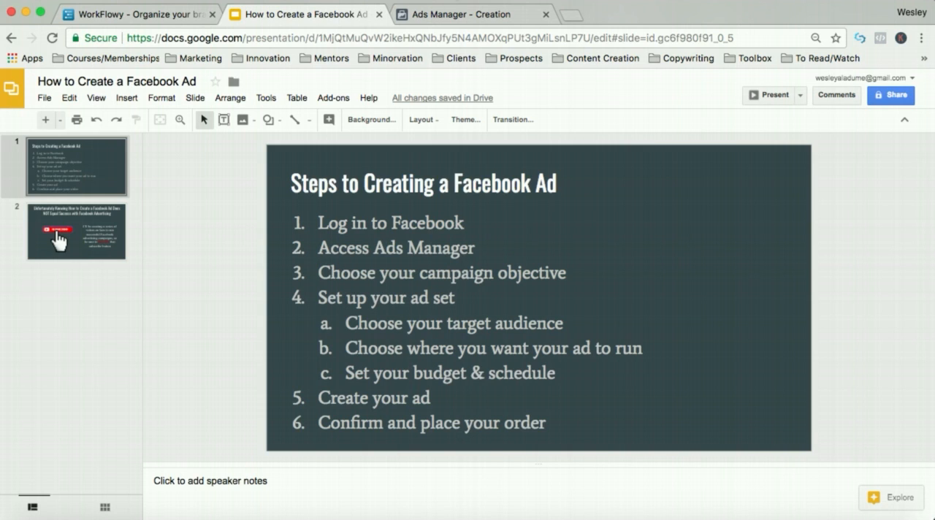
pyautogui.click(448, 15)
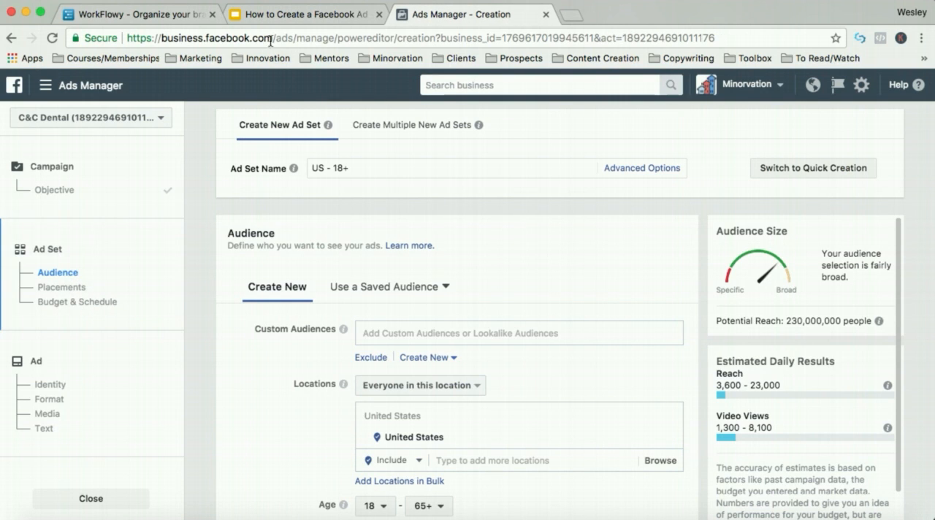
pyautogui.click(246, 14)
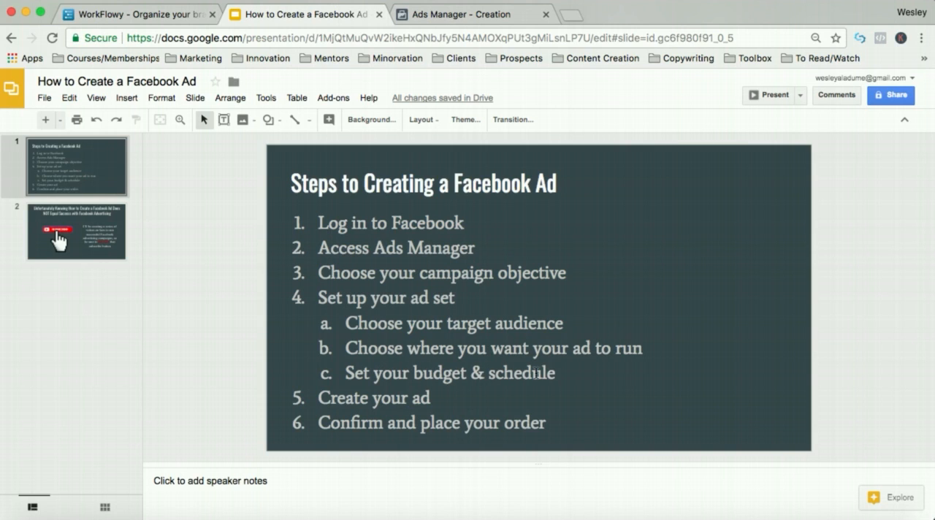
pyautogui.click(460, 16)
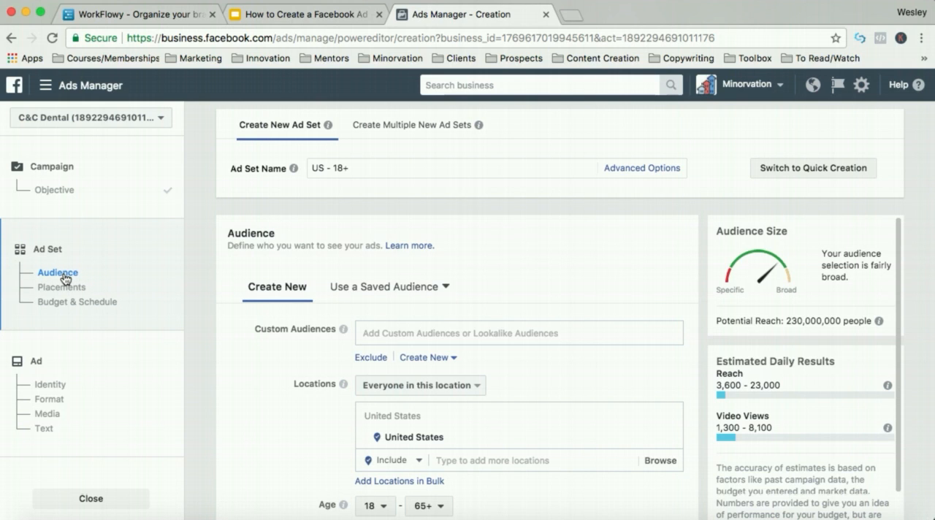
pyautogui.scroll(-4, 355, 258)
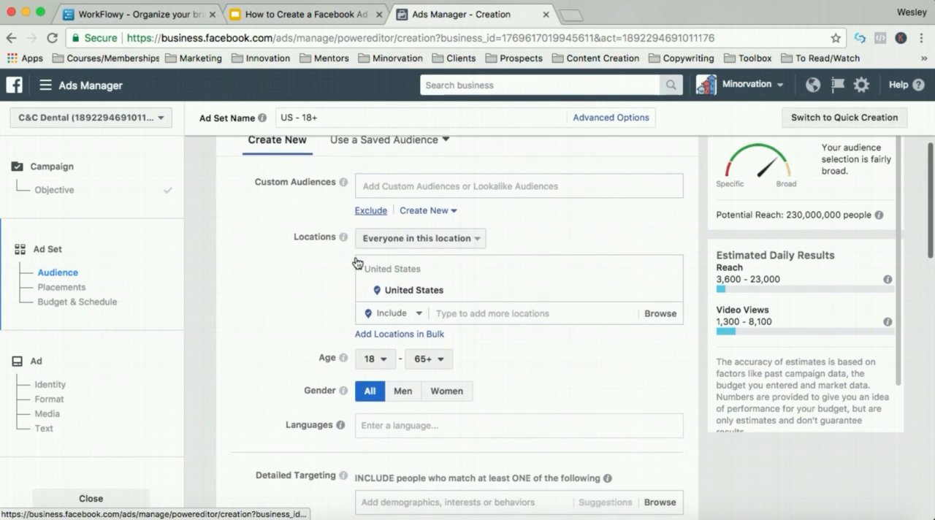
pyautogui.scroll(-1, 358, 263)
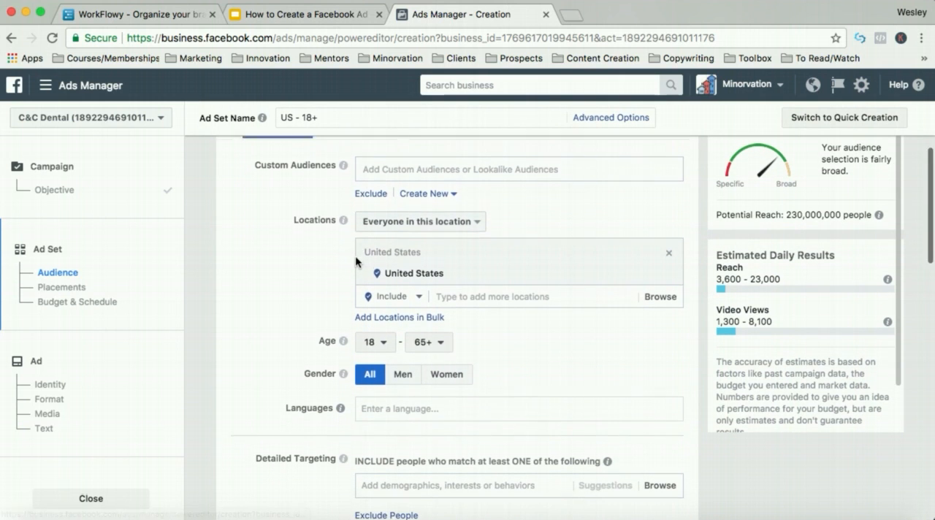
pyautogui.click(478, 282)
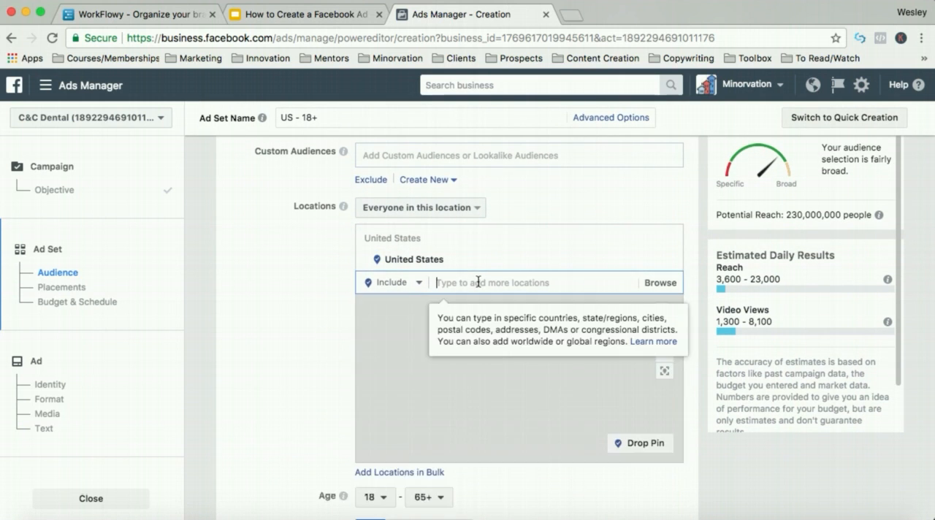
pyautogui.write('VID IQ')
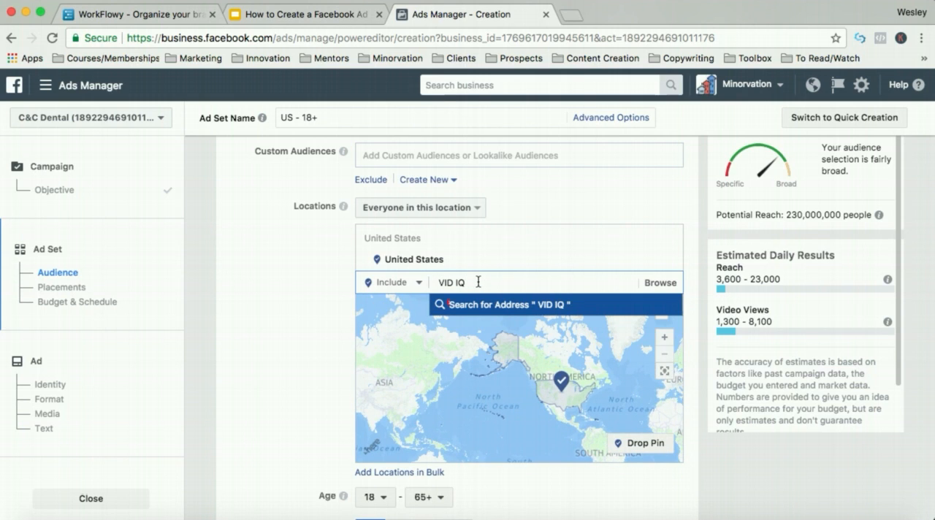
pyautogui.press('BackSpace')
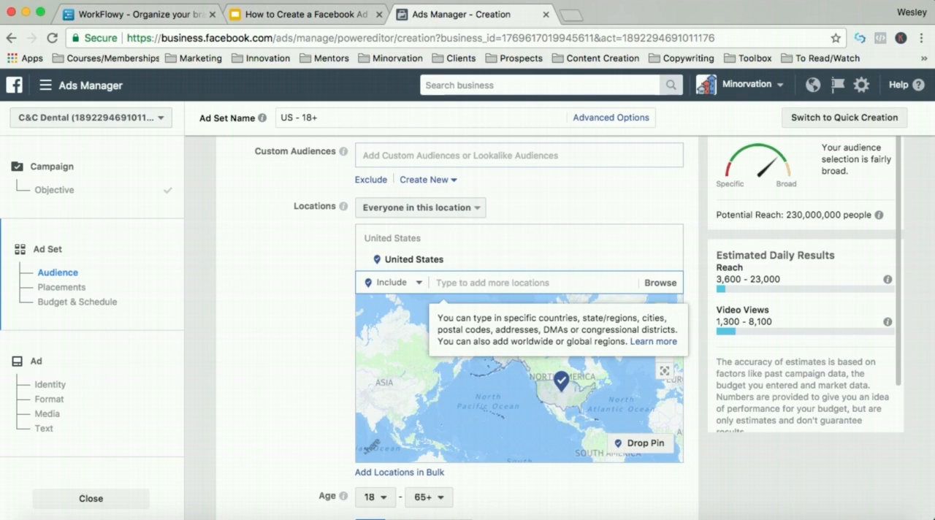
# - Search the web for C and C Dental in a new browser tab
pyautogui.click(573, 17)
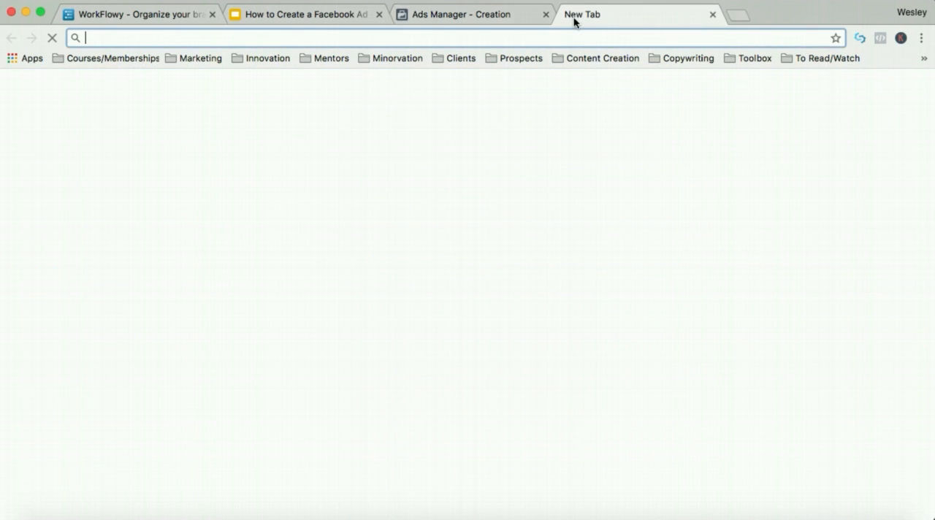
pyautogui.write('cand')
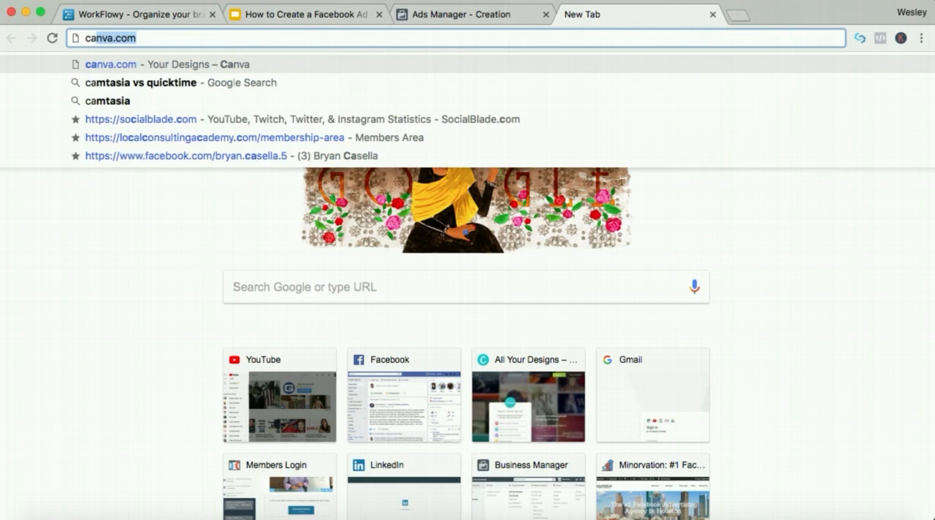
pyautogui.write('cdenta')
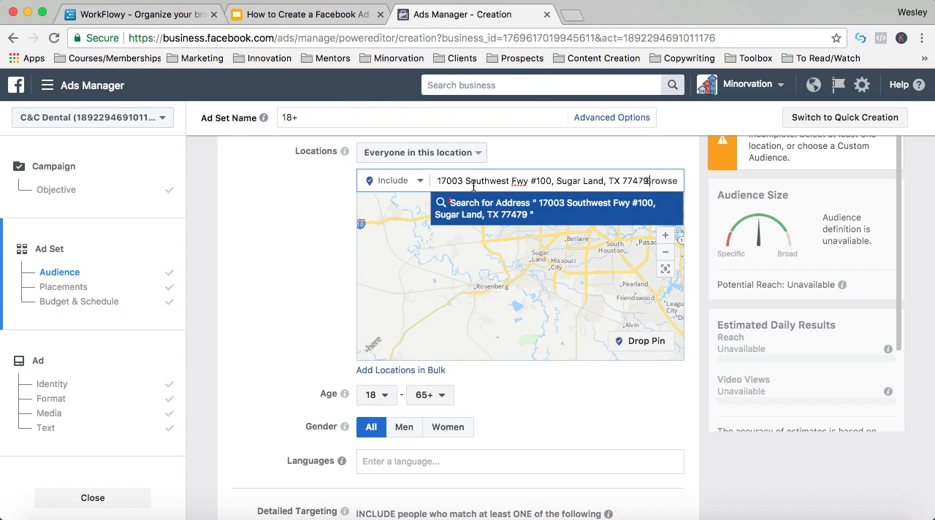
pyautogui.press('Return')
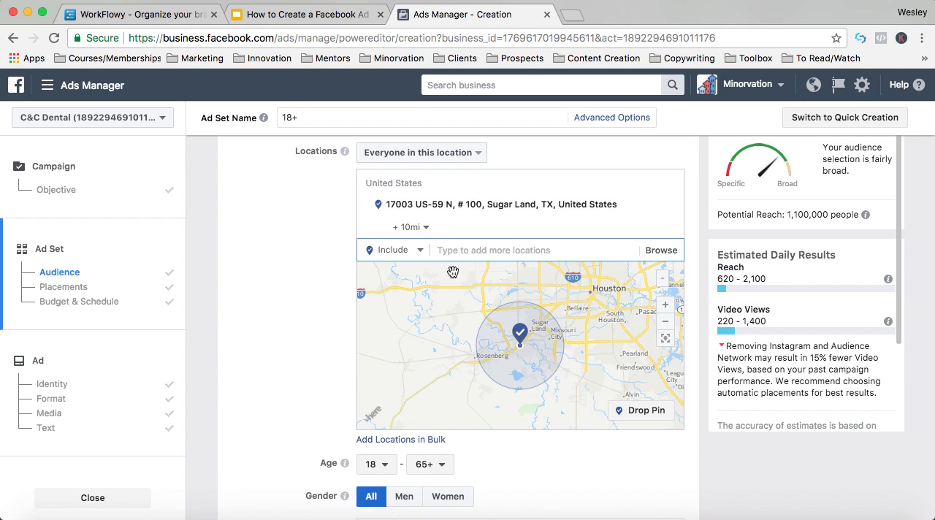
# - Try a 50-mile radius around the targeted business address and set the radius back to 10 miles
pyautogui.click(427, 232)
pyautogui.moveTo(409, 247); pyautogui.dragTo(439, 249)
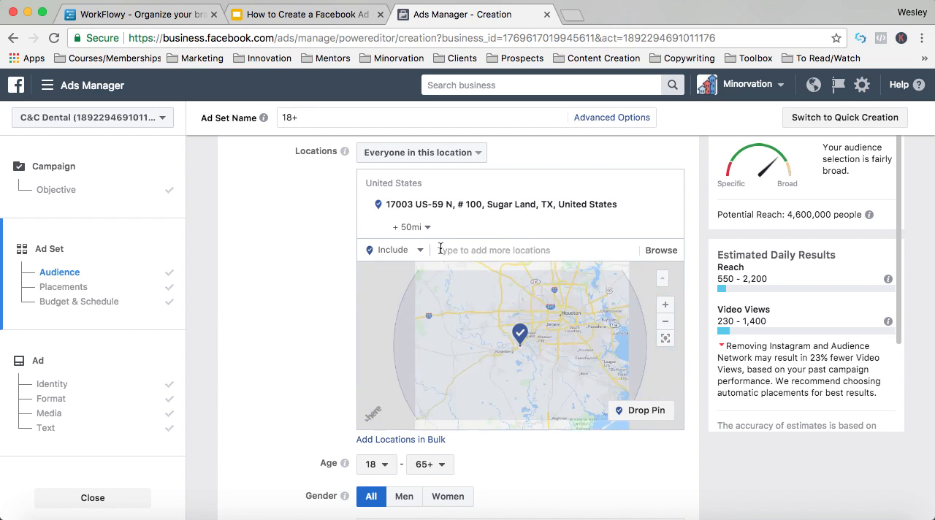
pyautogui.click(408, 228)
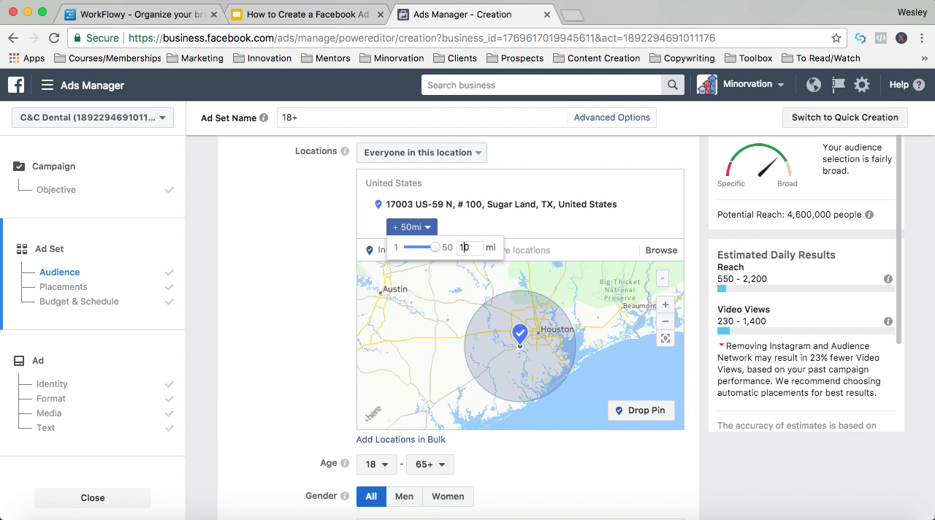
pyautogui.write('10')
pyautogui.press('Return')
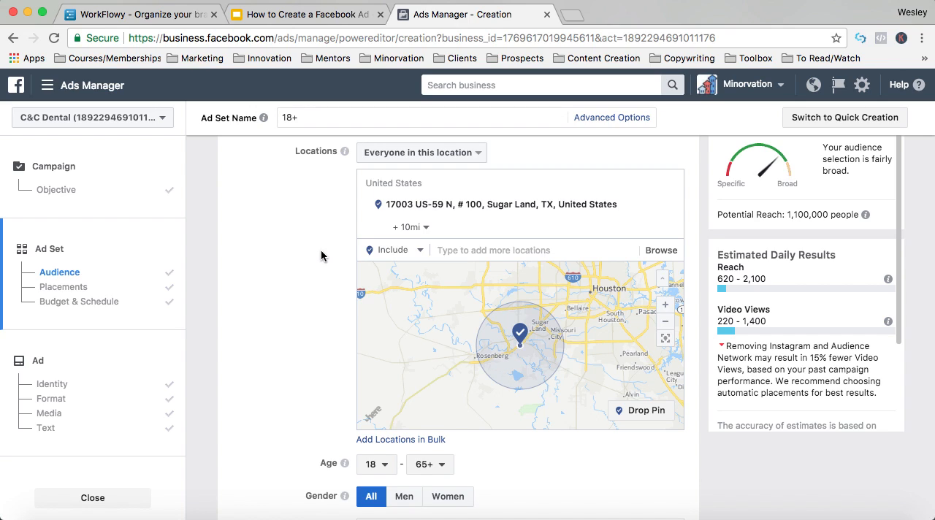
# - Set the audience's minimum age to 45 and limit the gender to women
pyautogui.scroll(-5, 321, 255)
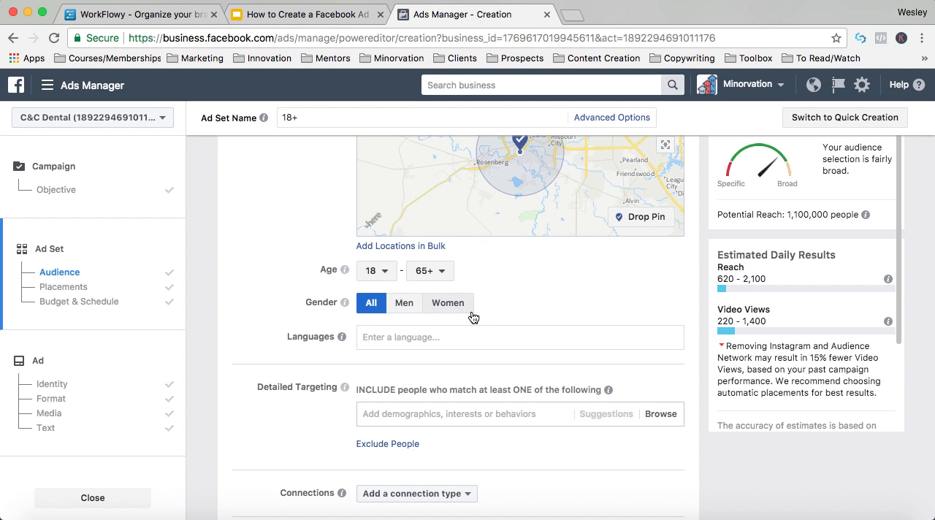
pyautogui.click(379, 275)
pyautogui.scroll(-5, 379, 365)
pyautogui.scroll(-4, 381, 387)
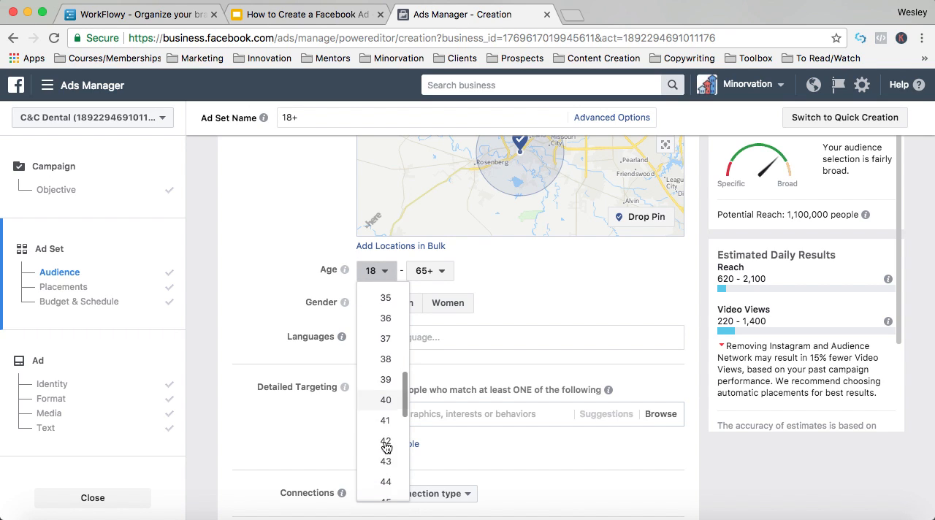
pyautogui.click(386, 460)
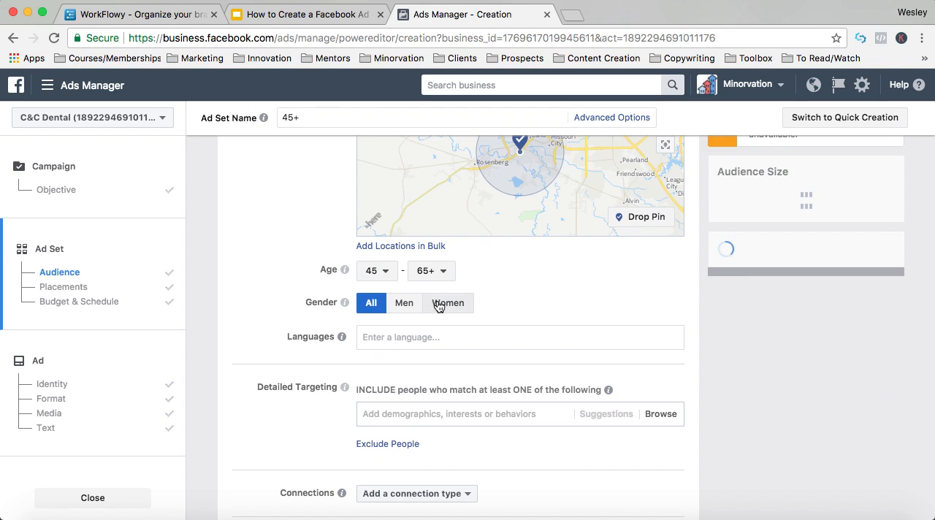
pyautogui.click(438, 306)
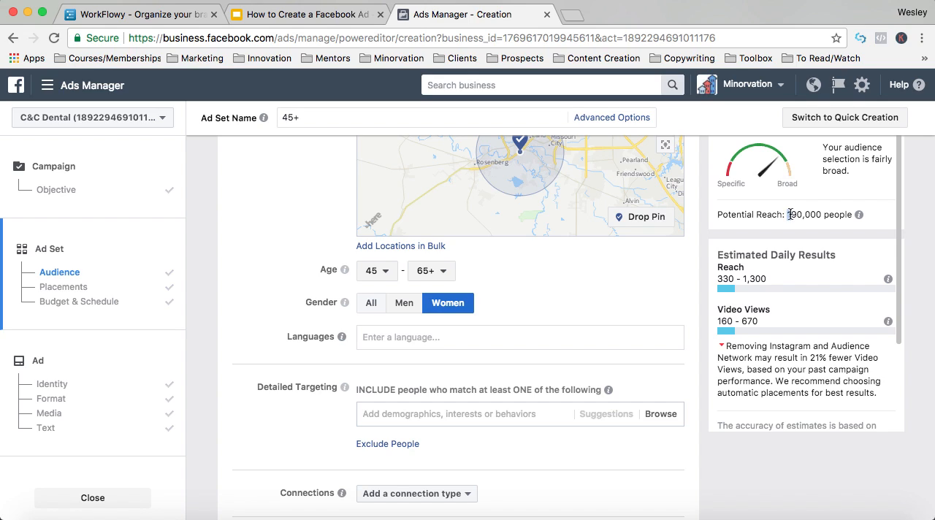
# - Examine the potential reach estimate for the current women aged 45 and over audience
pyautogui.moveTo(796, 212); pyautogui.dragTo(815, 214)
pyautogui.click(616, 269)
pyautogui.scroll(-2, 431, 318)
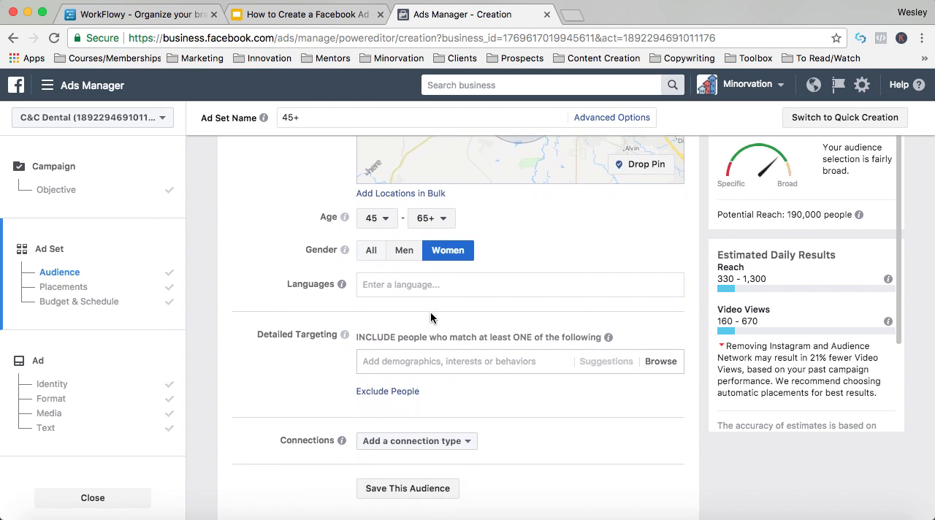
# - Try the interests Oprah Winfrey and HGTV in detailed targeting and remove both
pyautogui.scroll(-2, 431, 319)
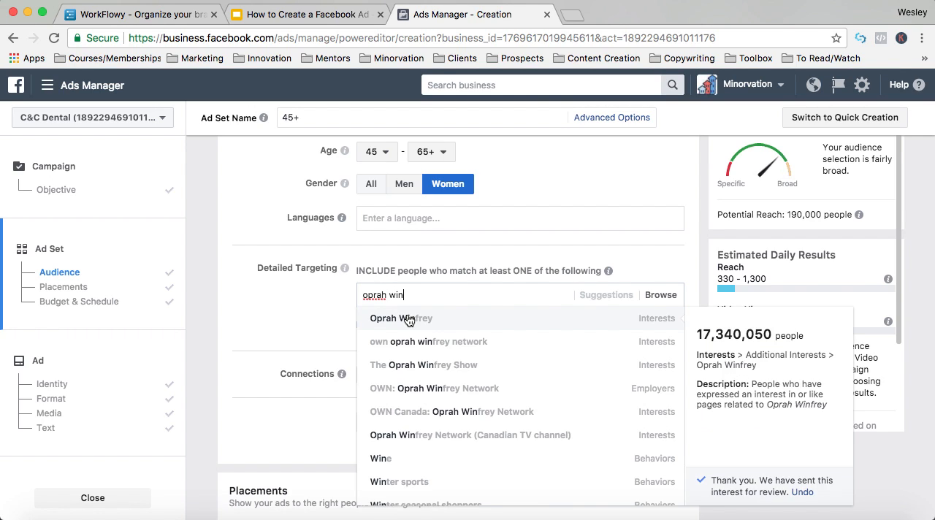
pyautogui.click(407, 321)
pyautogui.write('h')
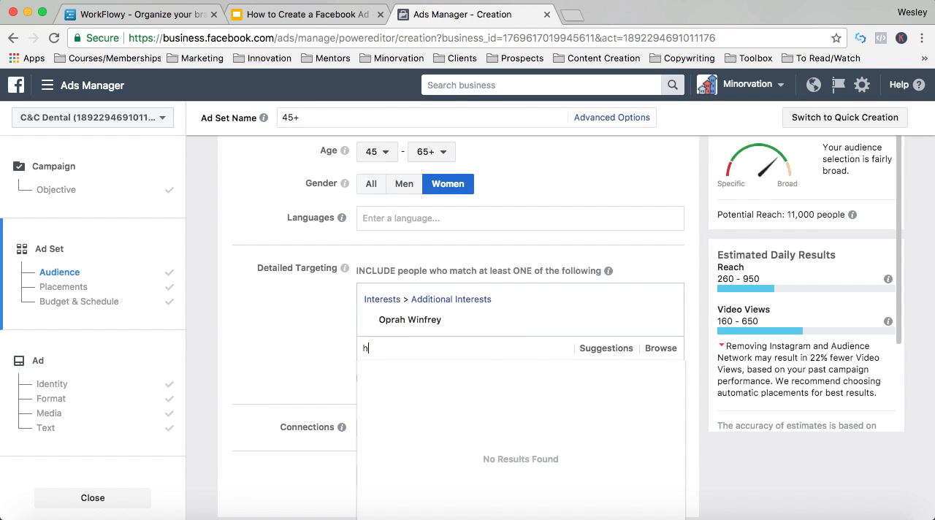
pyautogui.write('gtv')
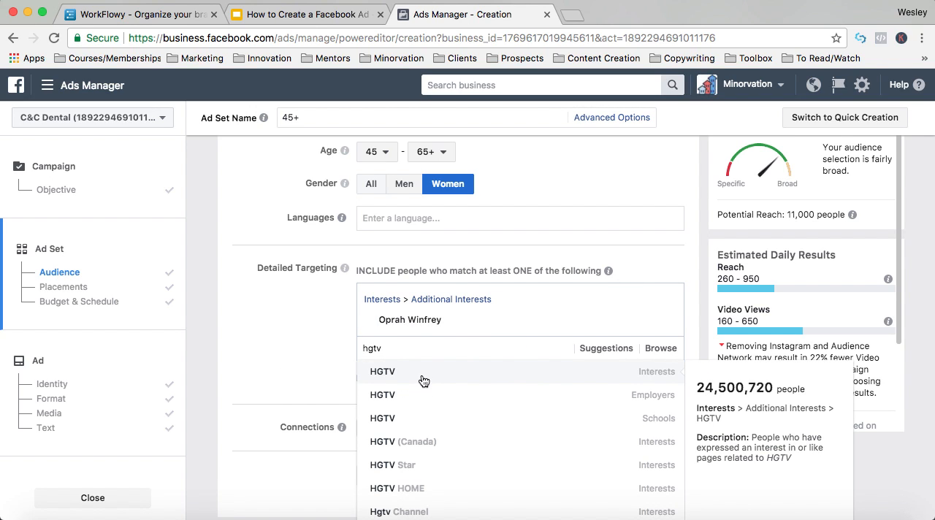
pyautogui.click(423, 374)
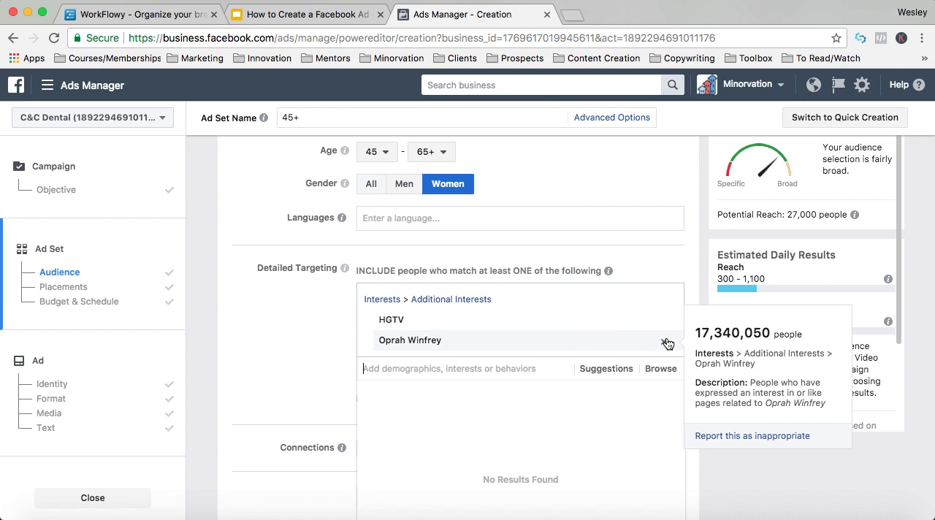
pyautogui.click(663, 342)
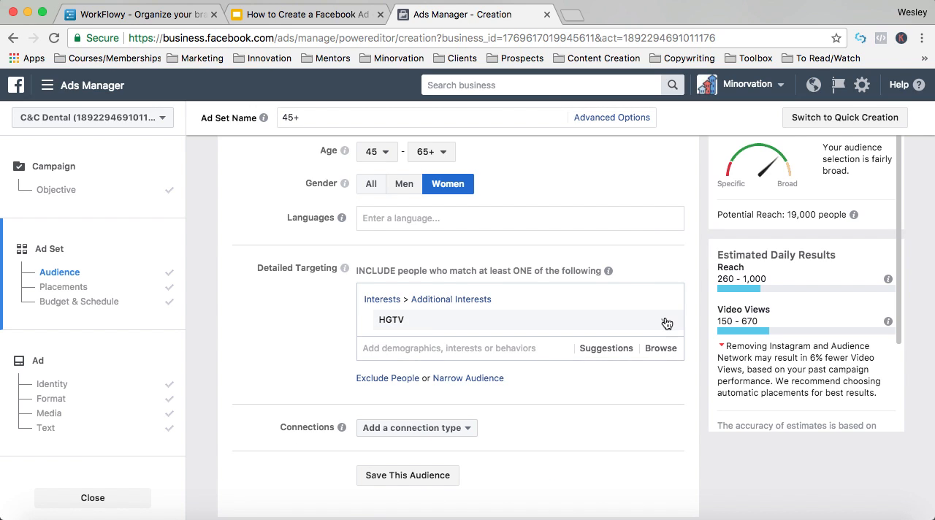
pyautogui.click(664, 322)
# - Include the household income brackets $75,000 - $99,999, $100,000 - $124,999 and $125,000 - $149,999 from the financial demographics in detailed targeting
pyautogui.click(661, 295)
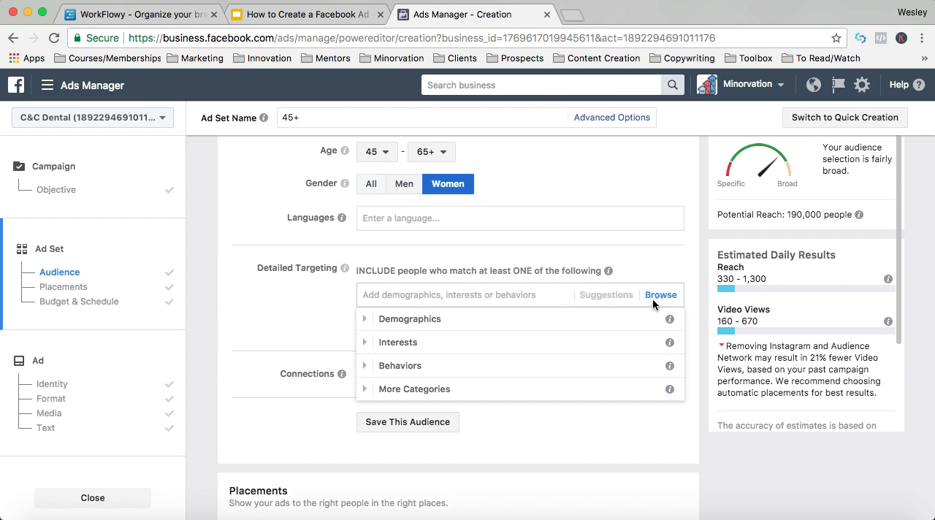
pyautogui.click(371, 322)
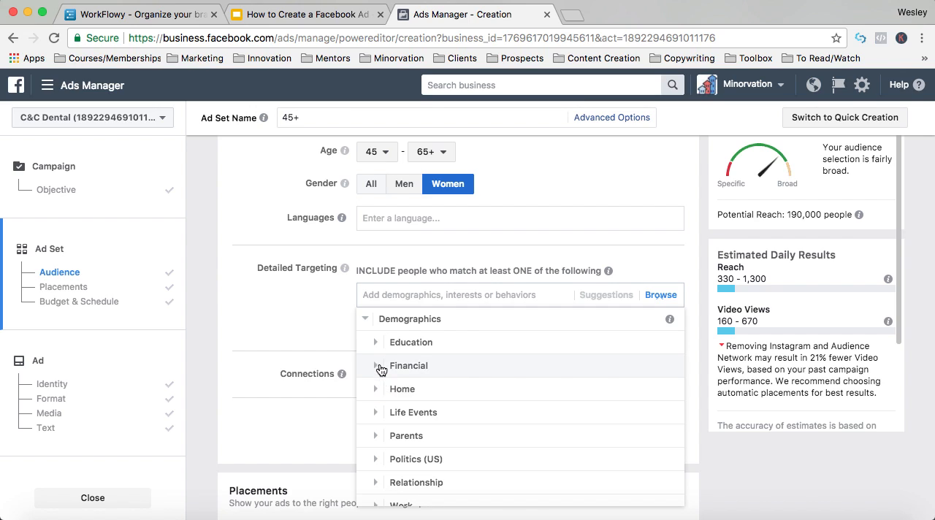
pyautogui.click(382, 366)
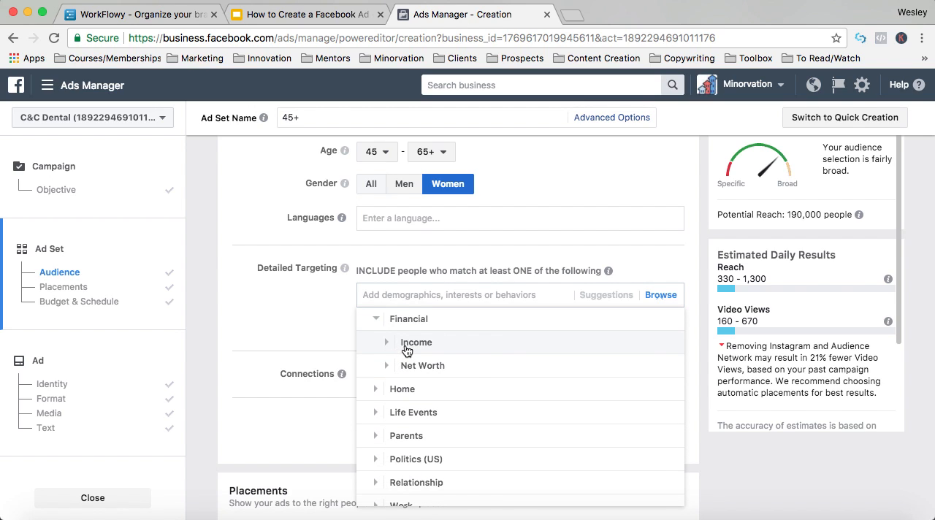
pyautogui.click(404, 344)
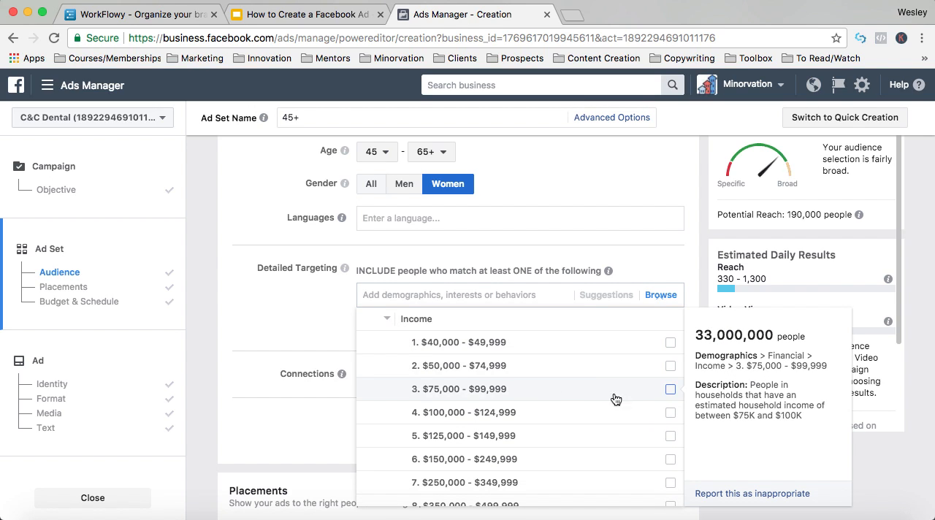
pyautogui.click(671, 390)
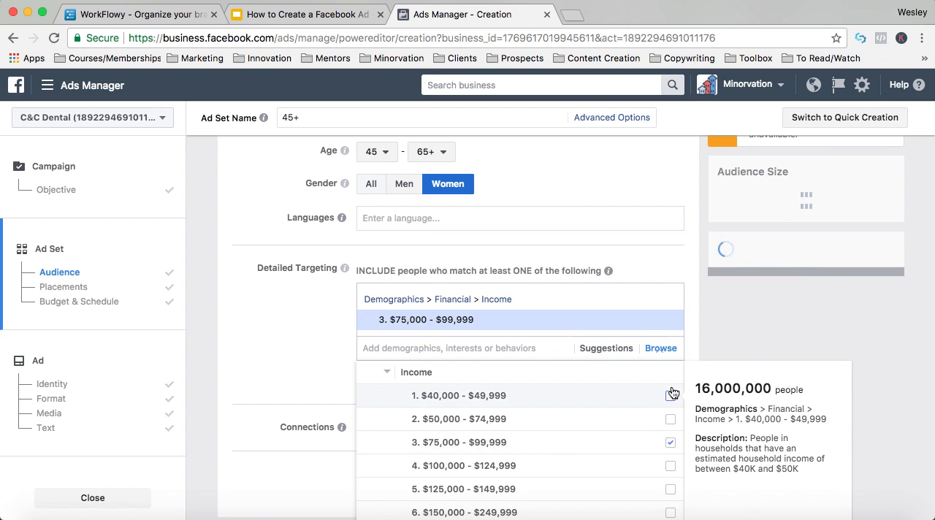
pyautogui.scroll(-2, 637, 445)
pyautogui.click(671, 415)
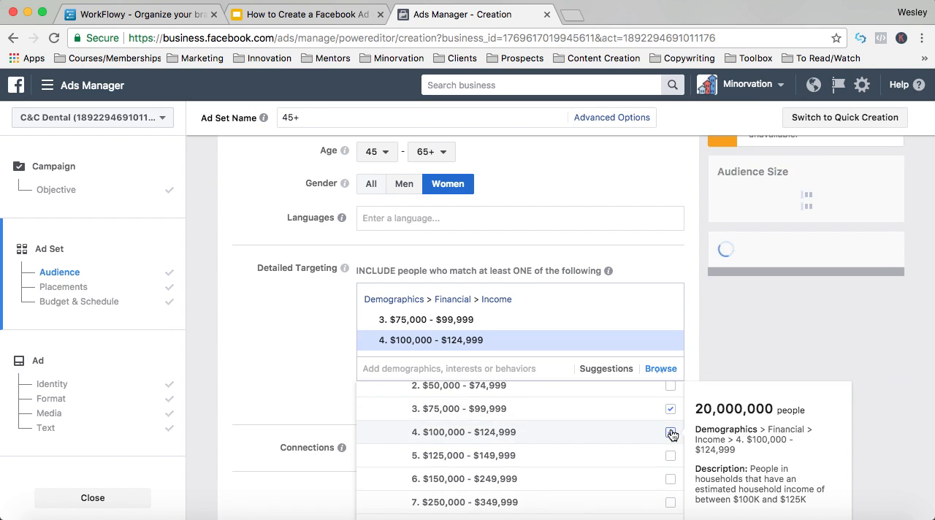
pyautogui.click(671, 459)
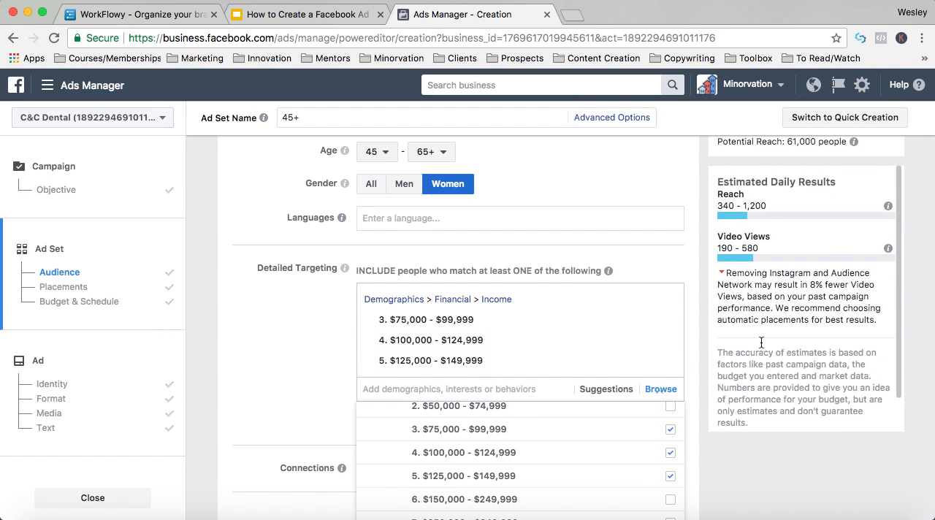
# - Include the remaining higher income brackets, from $150,000 - $249,999 up to Over $500,000, in detailed targeting
pyautogui.scroll(-3, 720, 468)
pyautogui.click(671, 363)
pyautogui.click(671, 407)
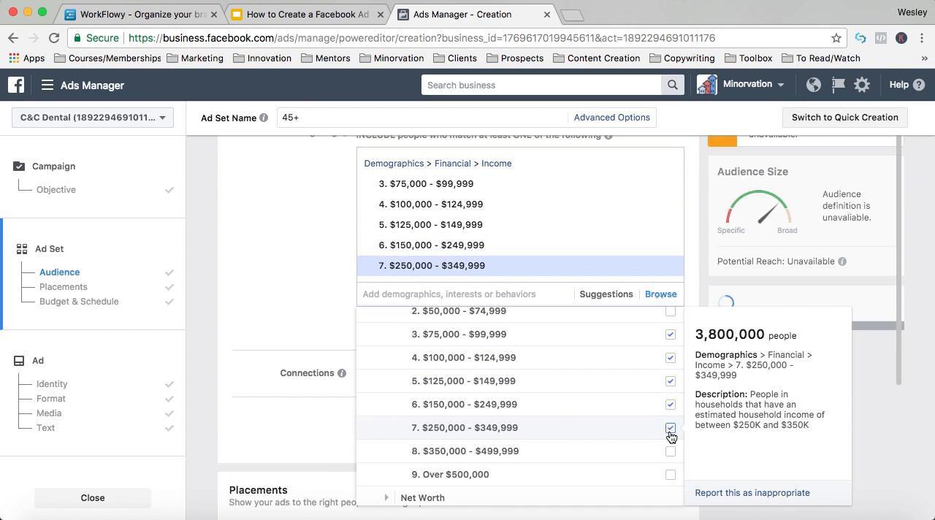
pyautogui.click(671, 458)
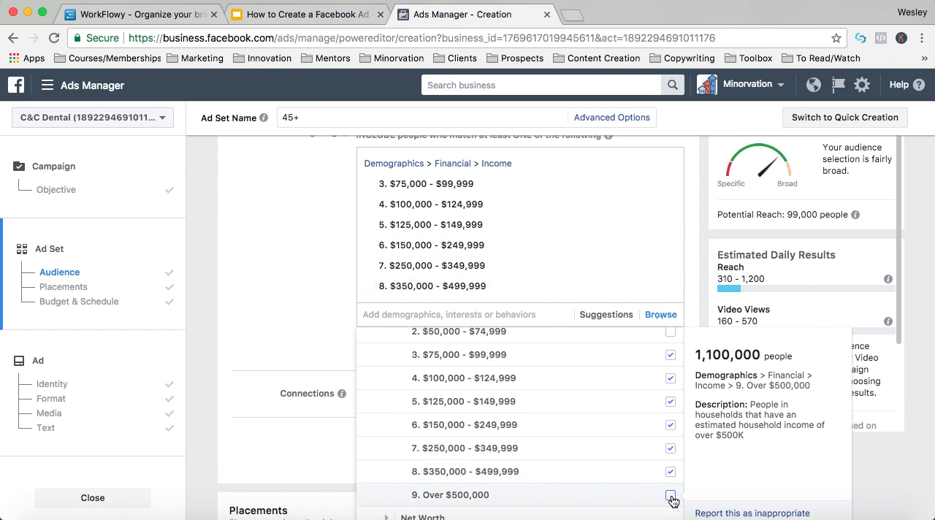
pyautogui.click(671, 495)
pyautogui.click(308, 234)
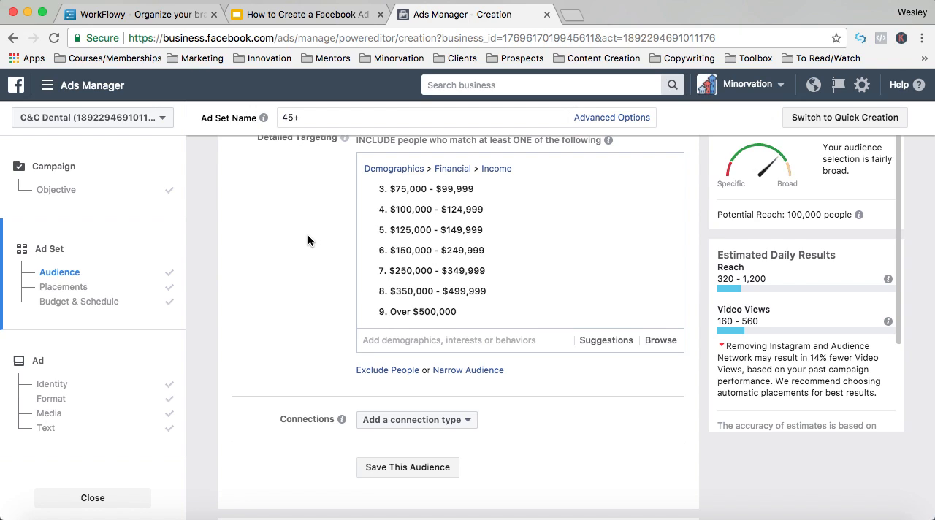
# - Narrow the audience so that people must also match the Homeowners demographic
pyautogui.scroll(-2, 308, 236)
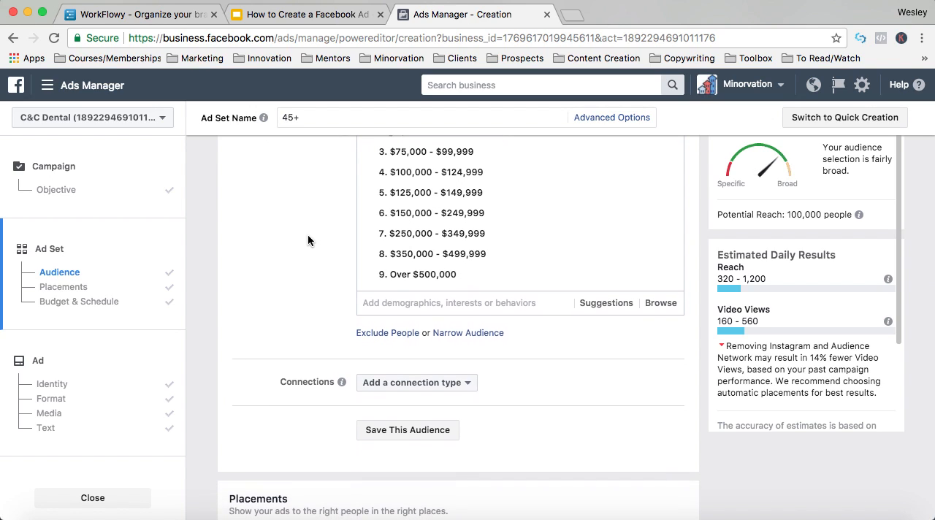
pyautogui.click(480, 332)
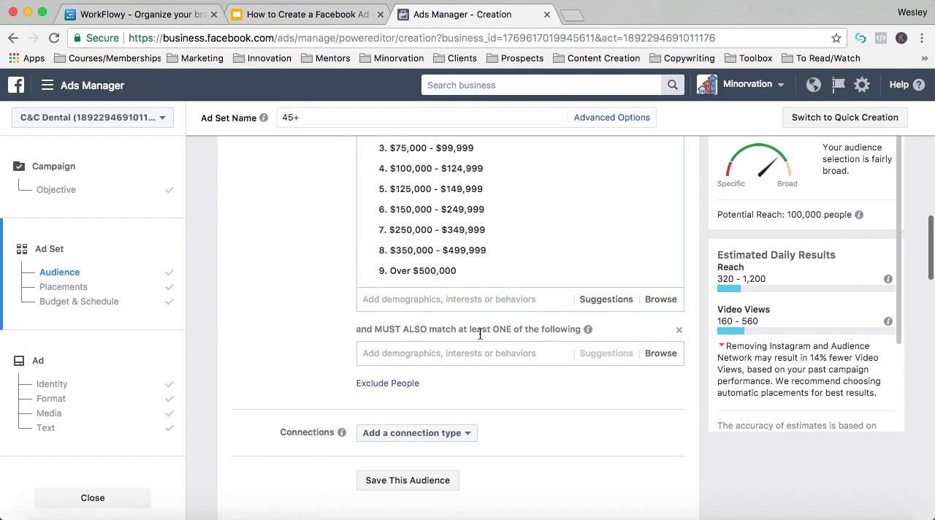
pyautogui.write('homeowners')
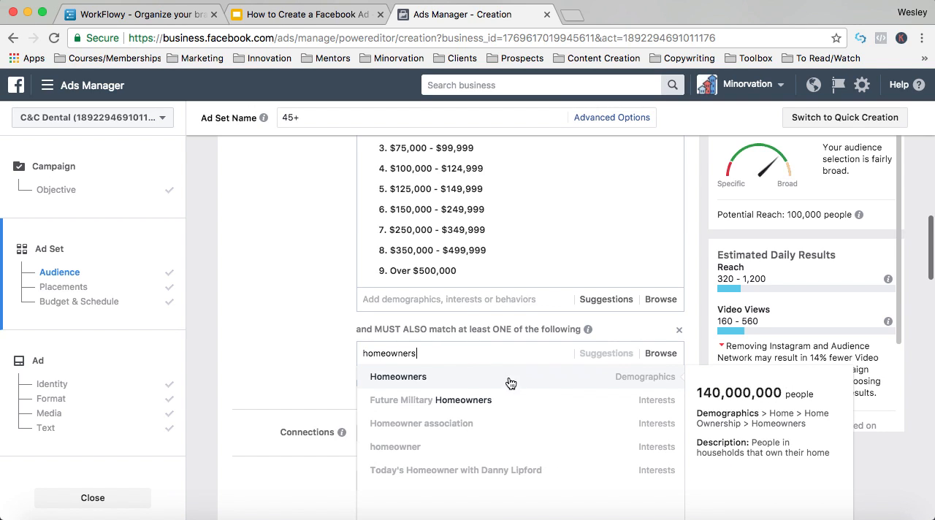
pyautogui.click(537, 382)
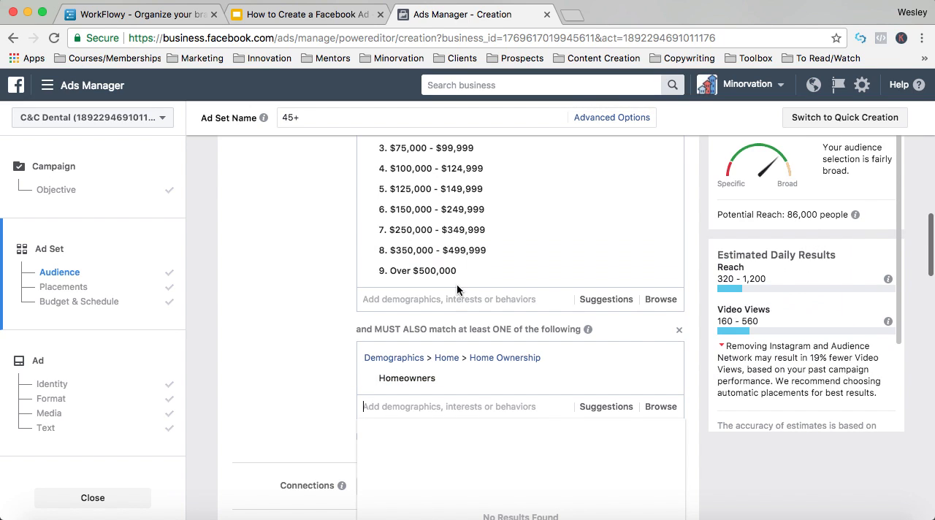
# - Add the interests Oprah Winfrey, HGTV and Fixer-upper to the must-also-match group alongside Homeowners
pyautogui.scroll(1, 336, 247)
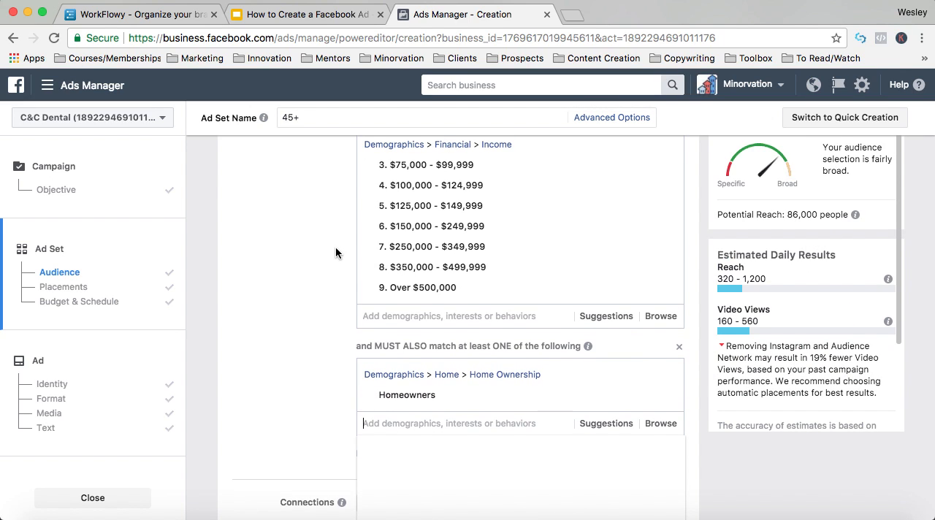
pyautogui.scroll(-3, 344, 300)
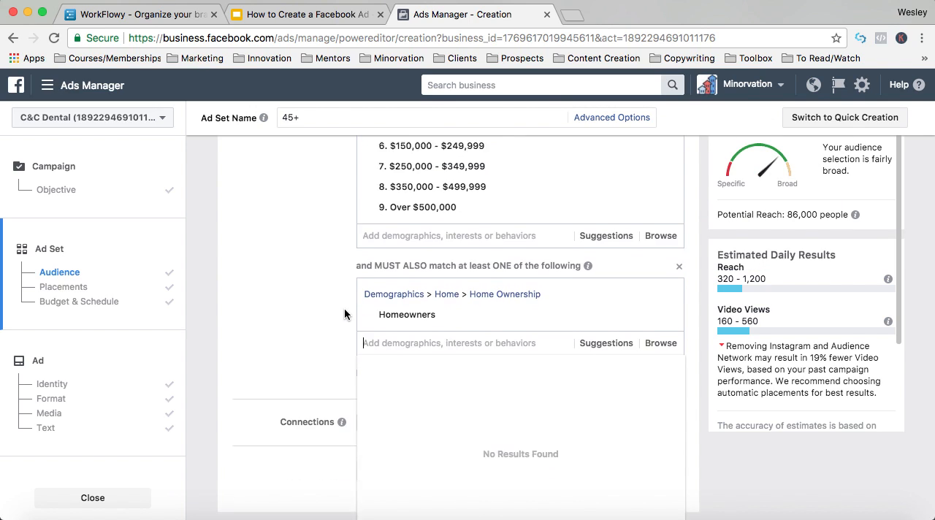
pyautogui.write('oprah winfr')
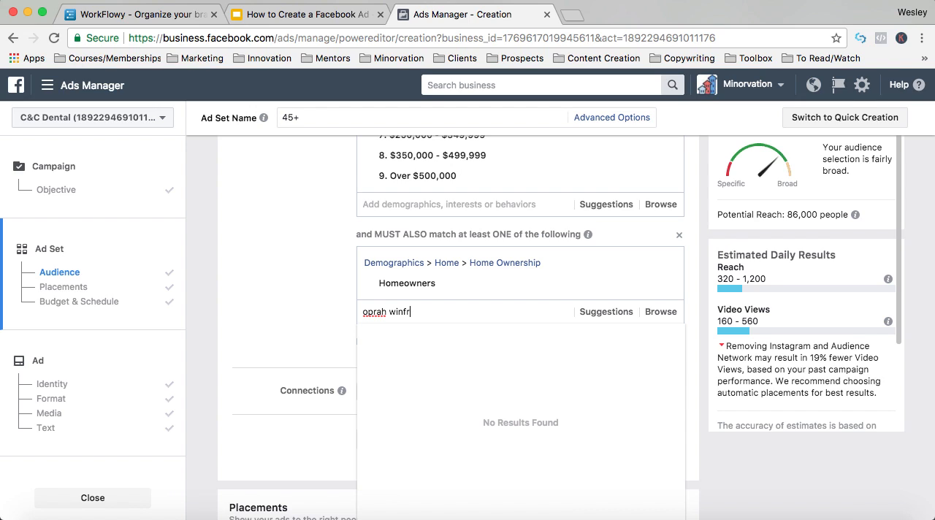
pyautogui.click(422, 337)
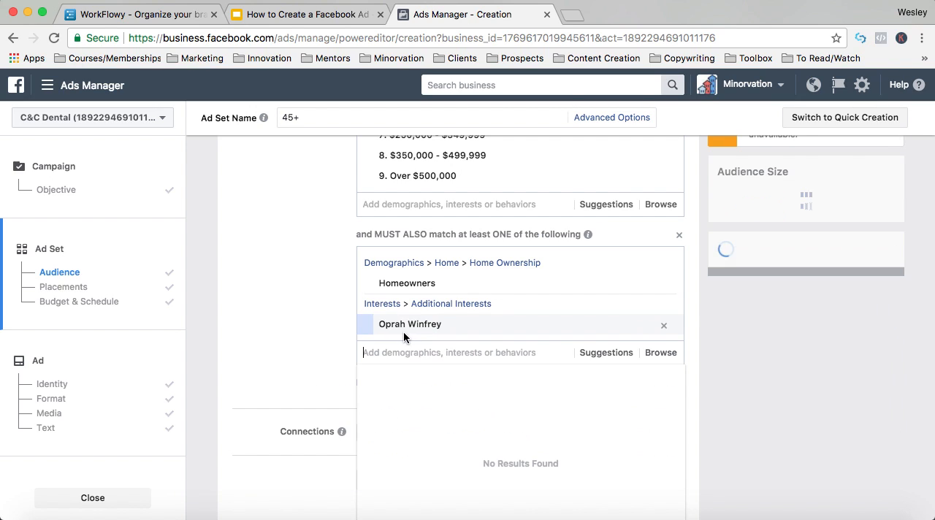
pyautogui.write('h')
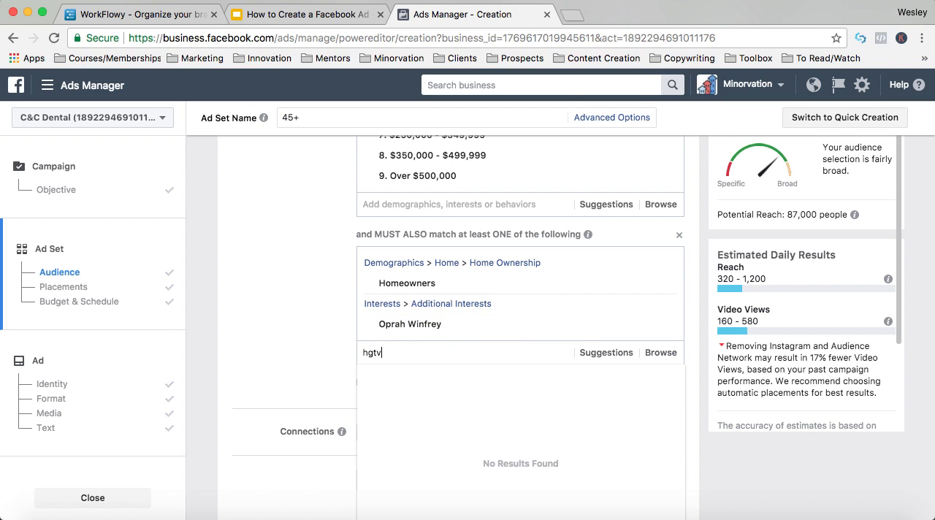
pyautogui.write('gtv')
pyautogui.click(408, 375)
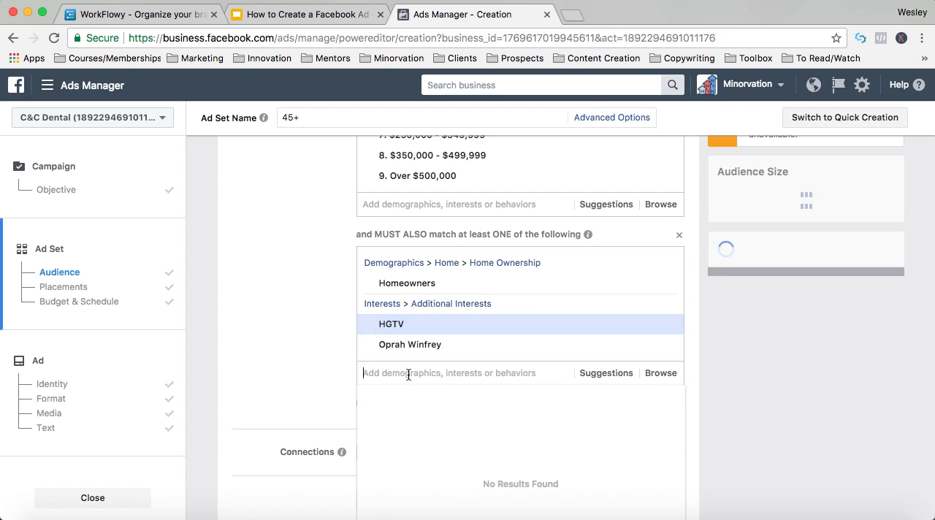
pyautogui.write('f')
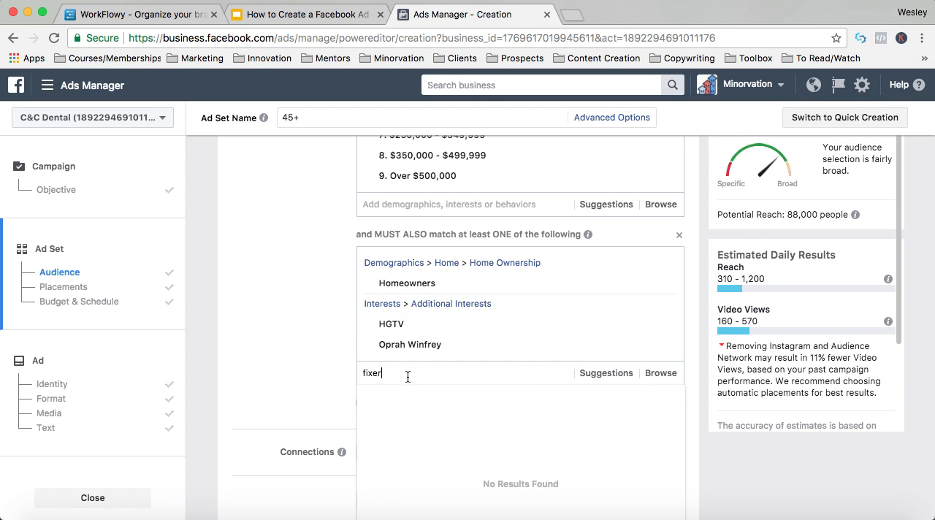
pyautogui.write('ixer')
pyautogui.click(409, 390)
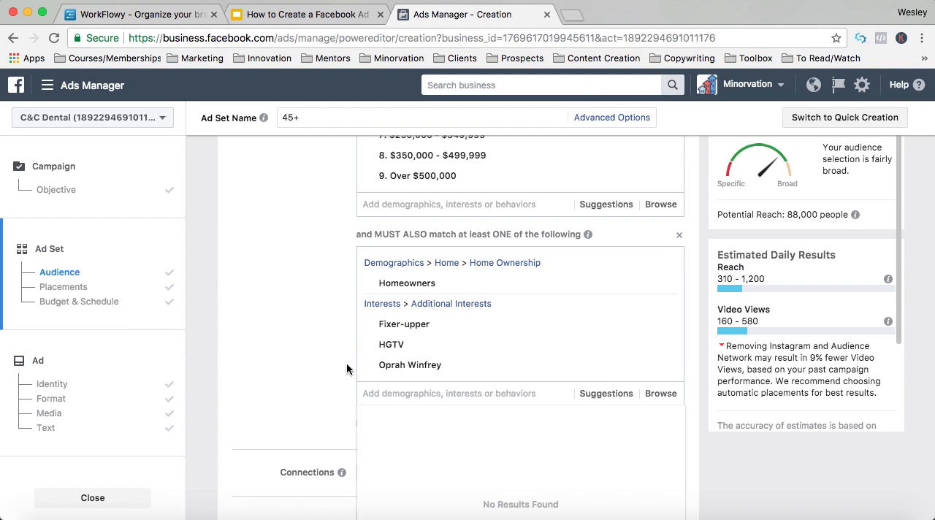
# - Try the interest Selena Gomez in the must-also-match group and remove it
pyautogui.write('selena')
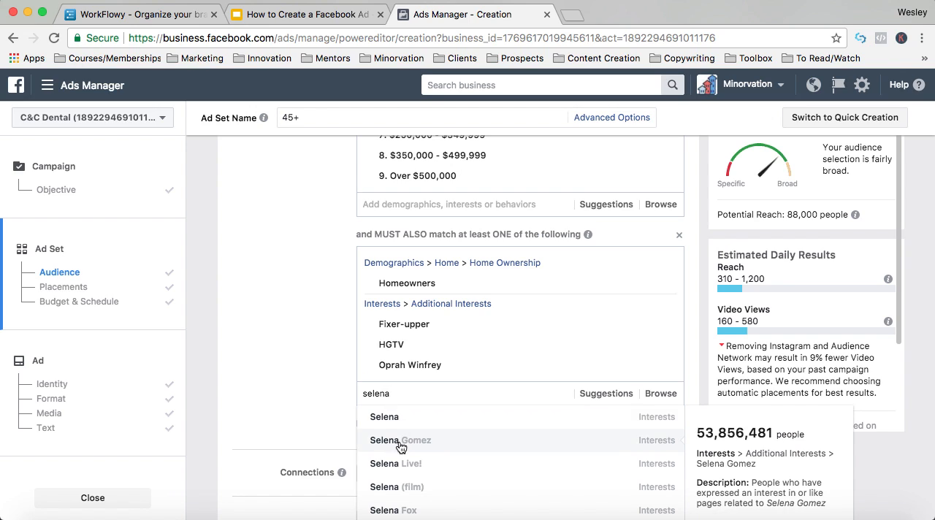
pyautogui.click(401, 447)
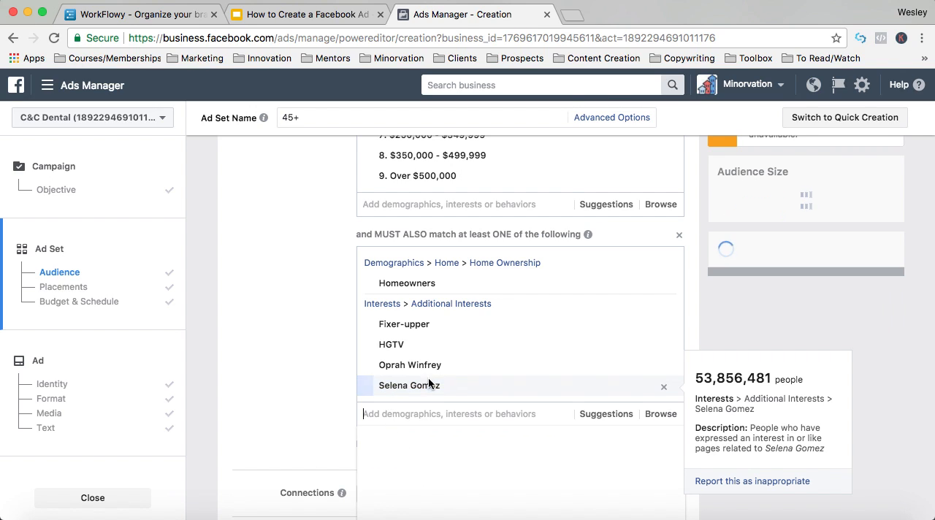
pyautogui.click(665, 389)
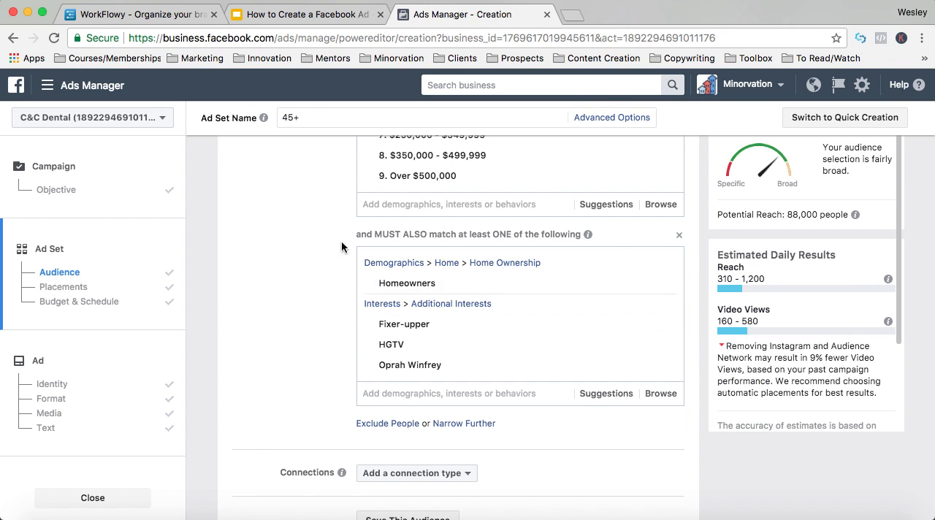
# - Search the must-also-match targeting options for home remodeling, look through the suggestions and clear the search
pyautogui.click(399, 393)
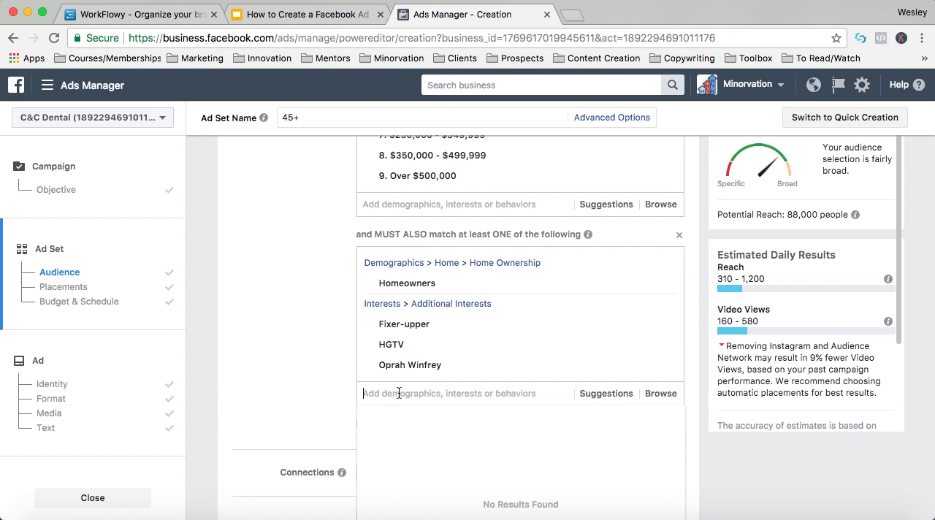
pyautogui.write('home remodelin')
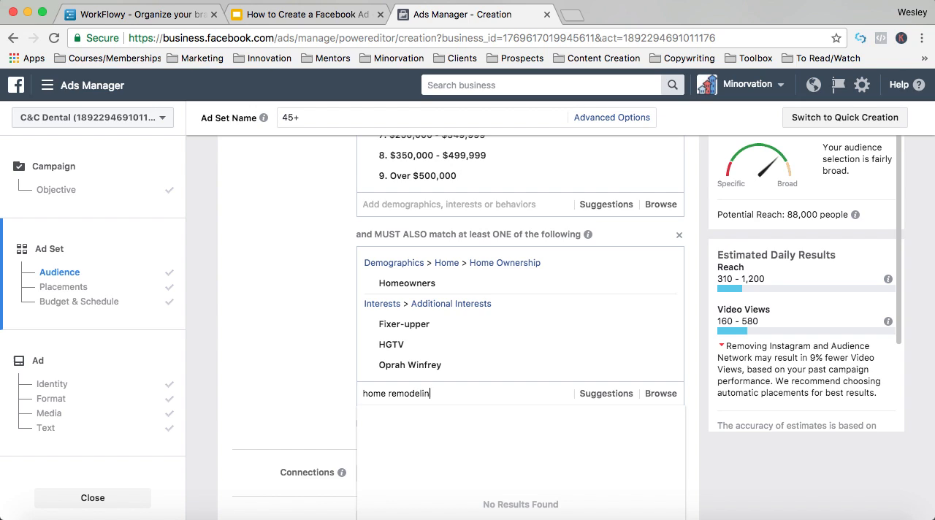
pyautogui.write('g')
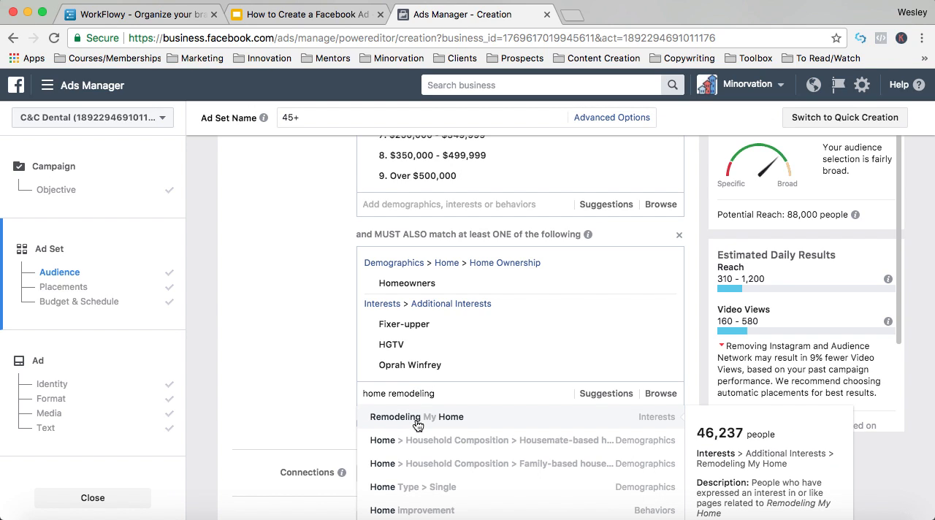
pyautogui.scroll(-2, 461, 451)
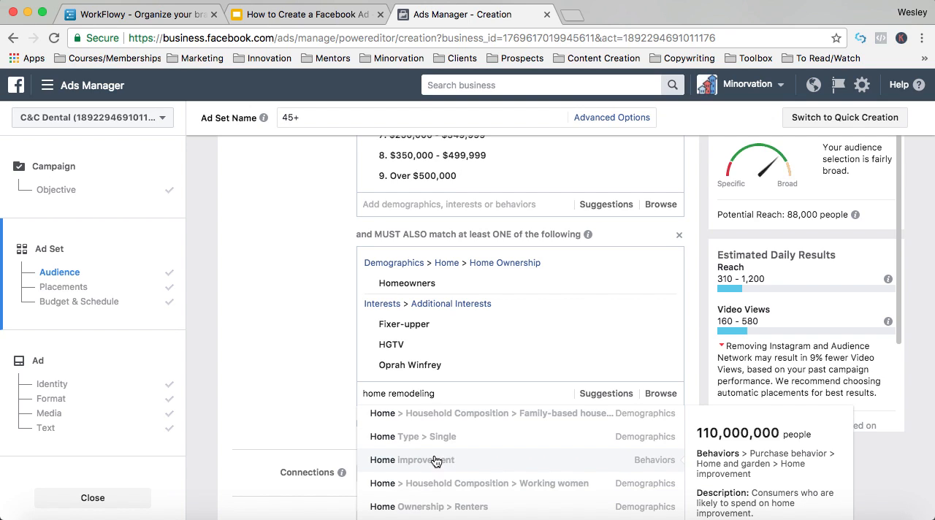
pyautogui.scroll(2, 427, 459)
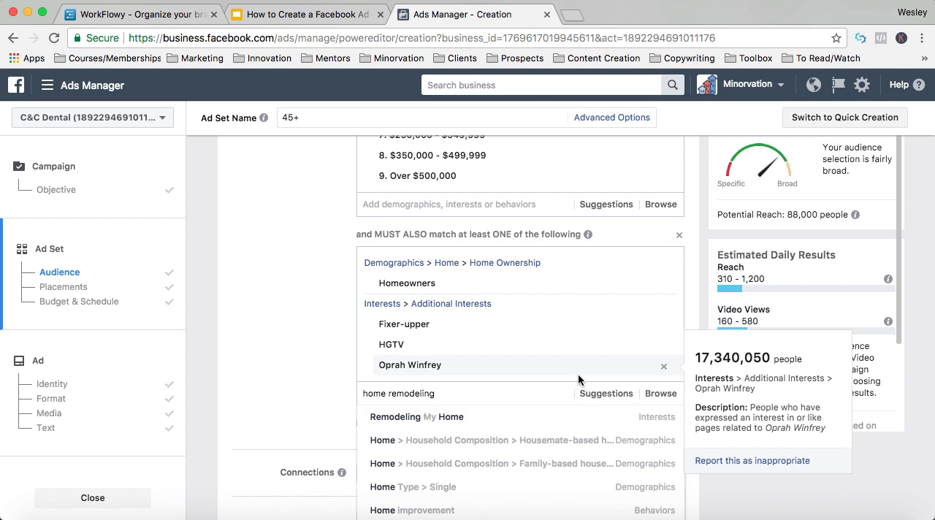
pyautogui.tripleClick(473, 397)
pyautogui.press('BackSpace')
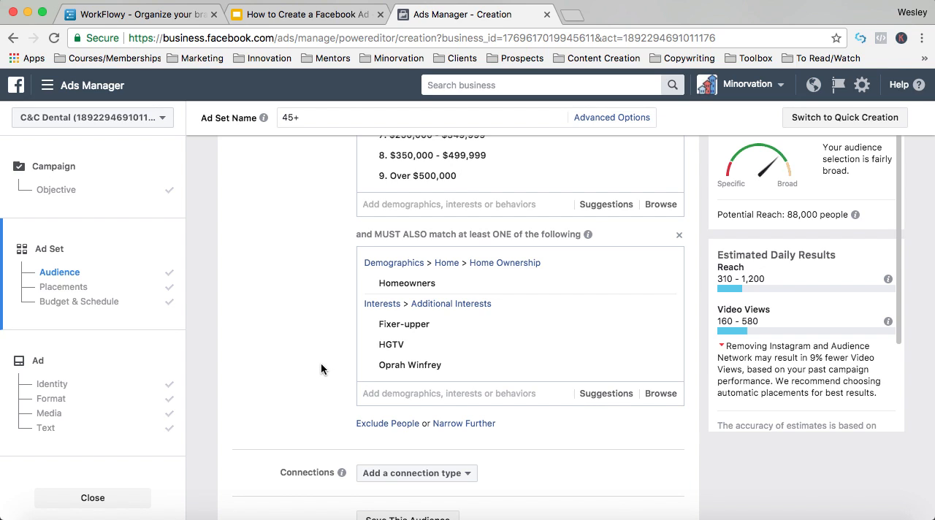
# - Check the ad creation steps outlined in the Google Slides presentation and return to Ads Manager
pyautogui.scroll(-5, 320, 369)
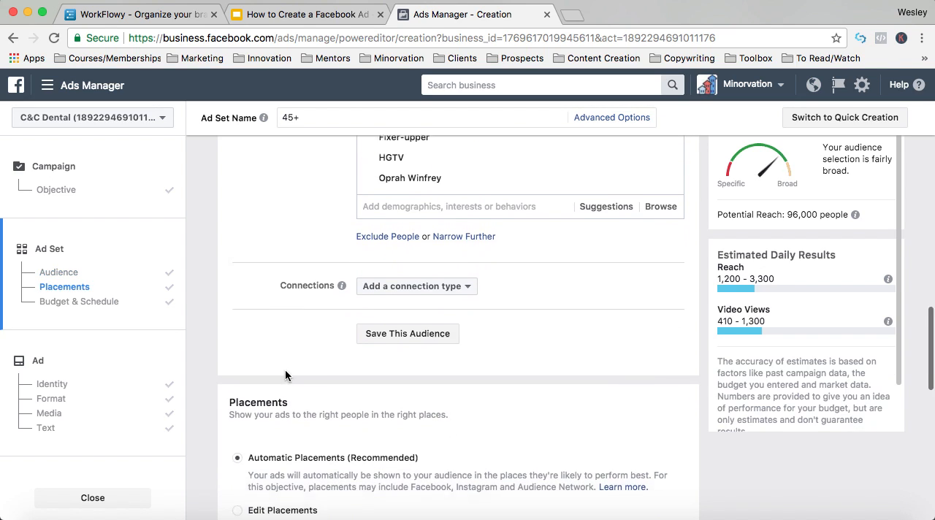
pyautogui.click(306, 16)
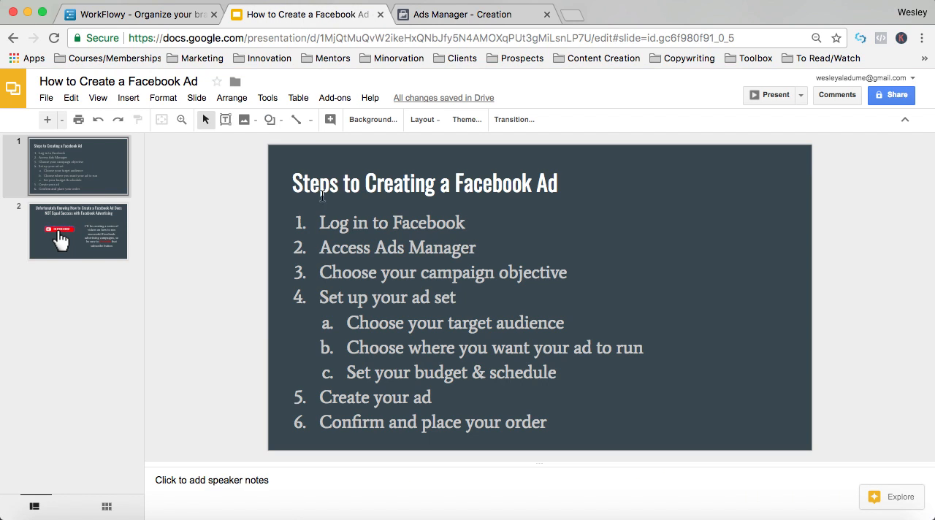
pyautogui.click(438, 15)
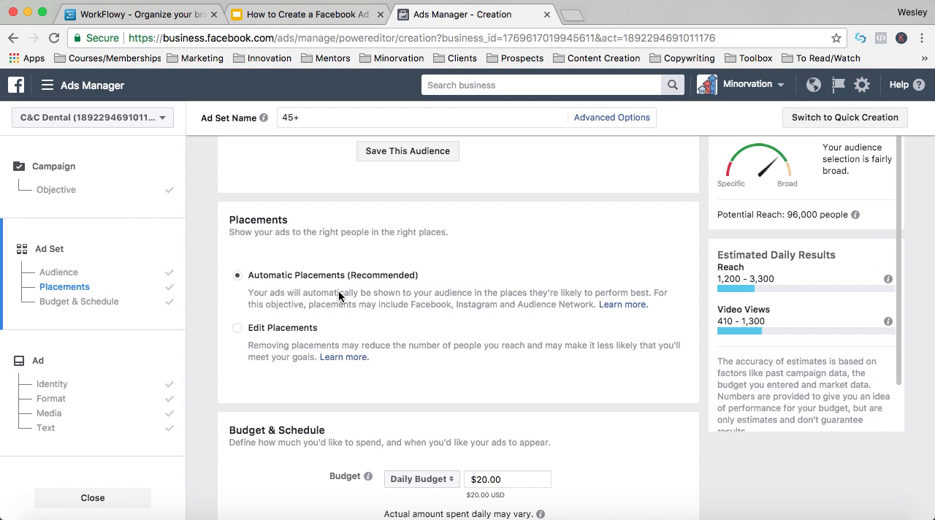
# - Switch from automatic to edited placements and limit the device types to Mobile by excluding Desktop and Connected TV
pyautogui.click(239, 329)
pyautogui.scroll(-4, 439, 344)
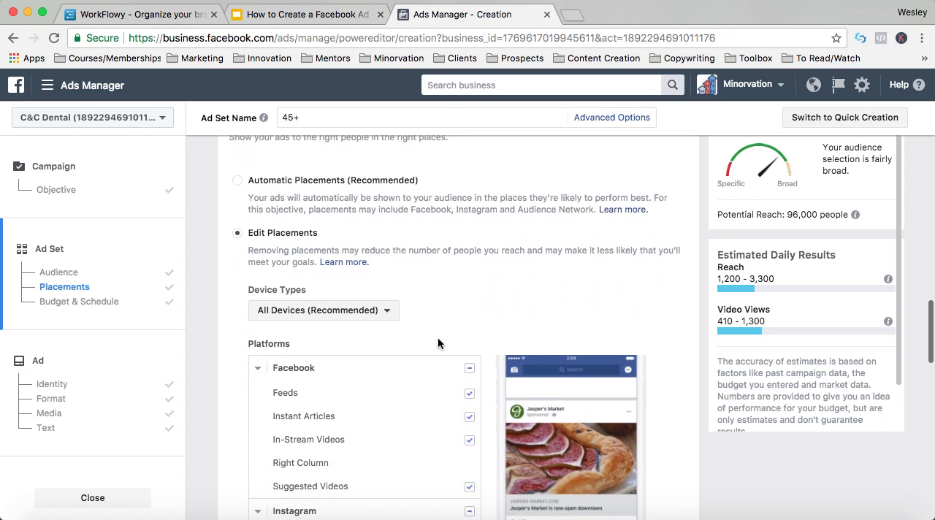
pyautogui.scroll(-1, 473, 365)
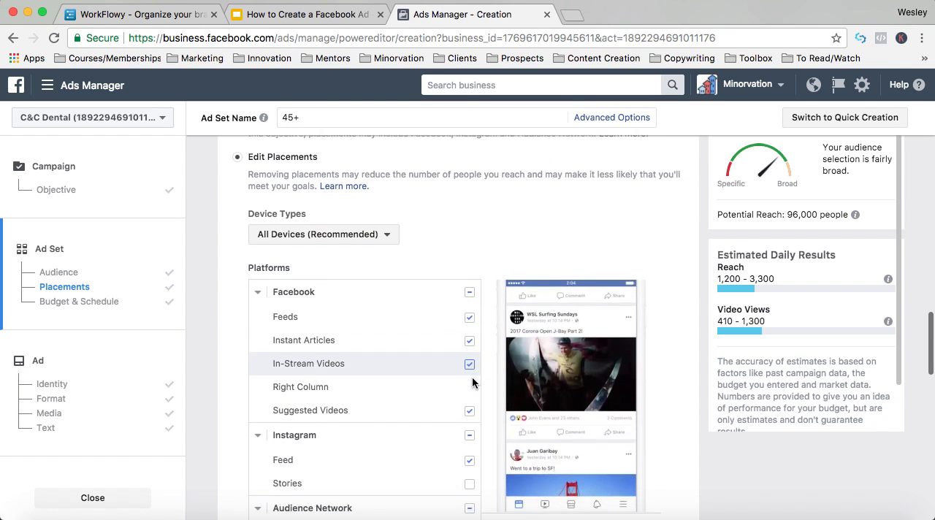
pyautogui.scroll(-4, 473, 382)
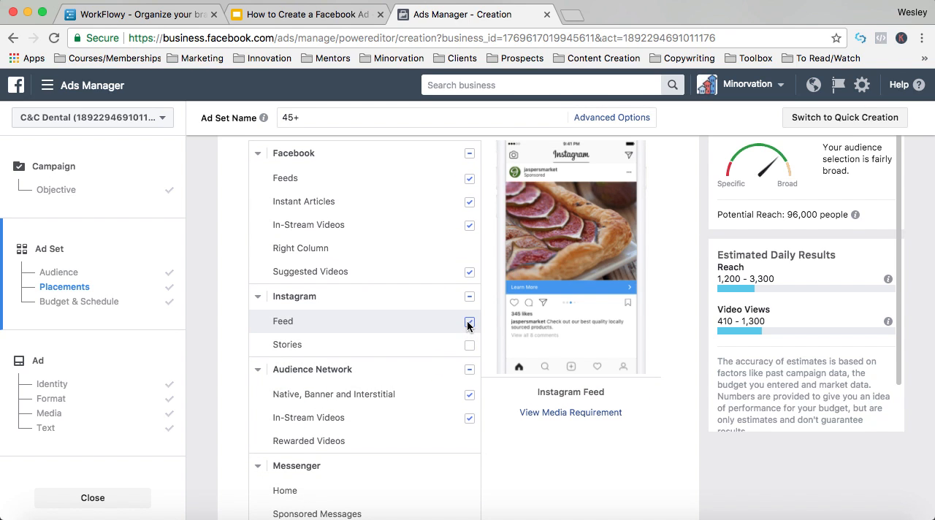
pyautogui.scroll(5, 464, 209)
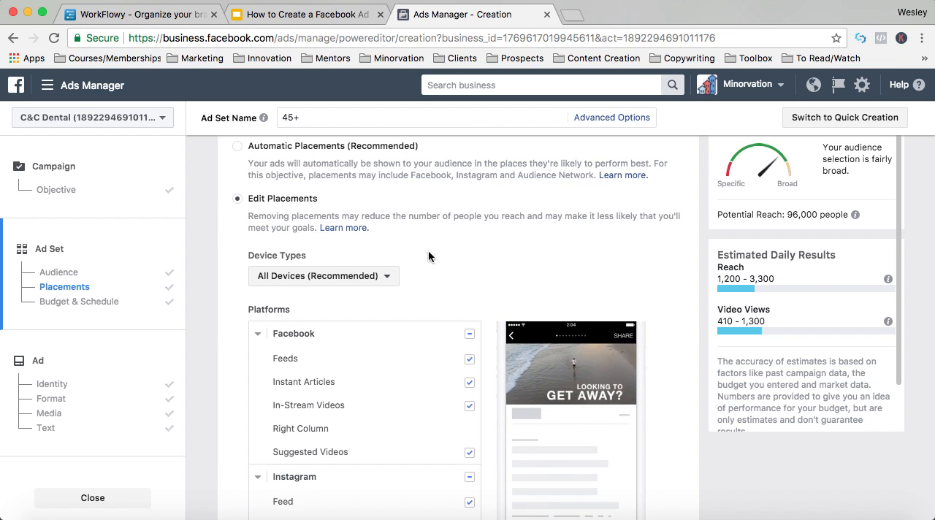
pyautogui.scroll(-1, 460, 351)
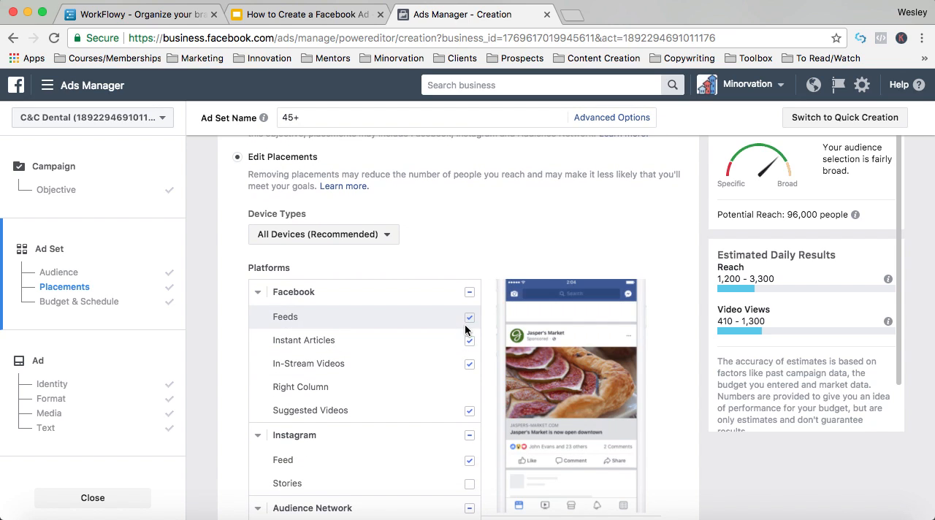
pyautogui.click(320, 234)
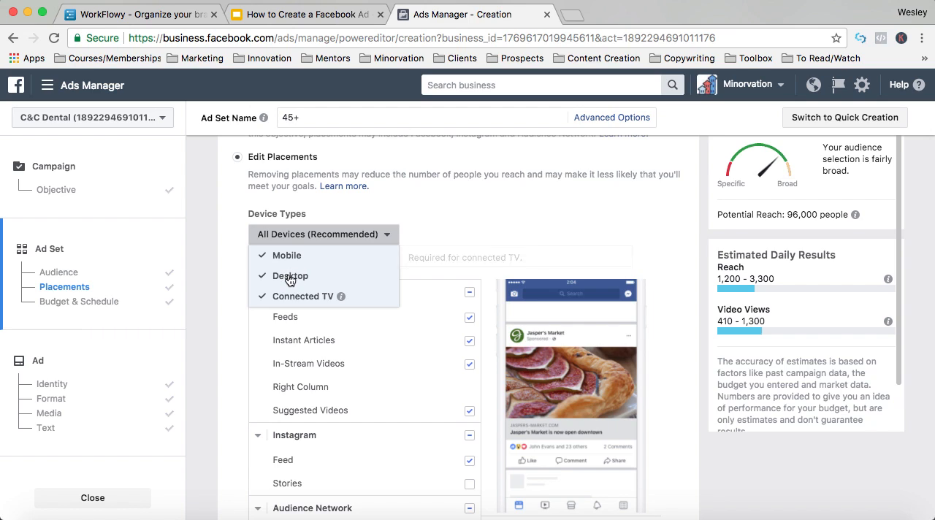
pyautogui.click(290, 278)
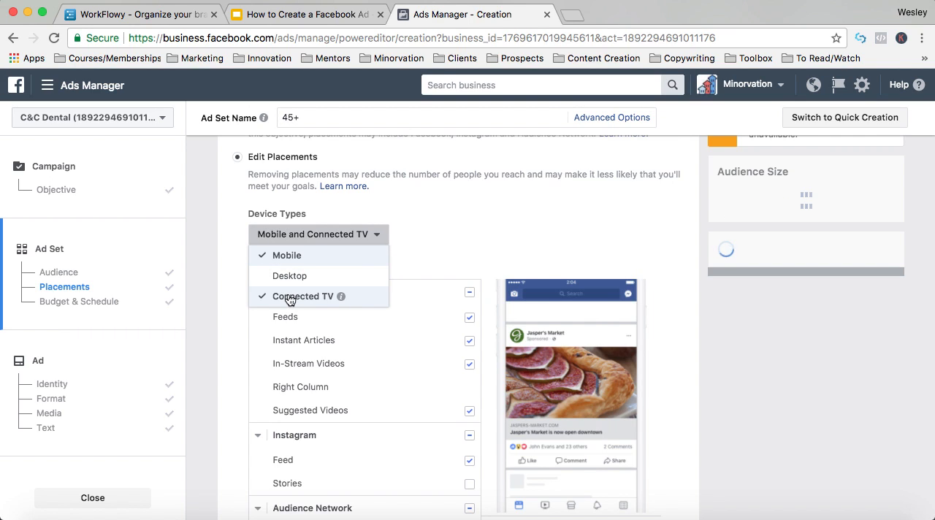
pyautogui.click(313, 298)
pyautogui.click(484, 258)
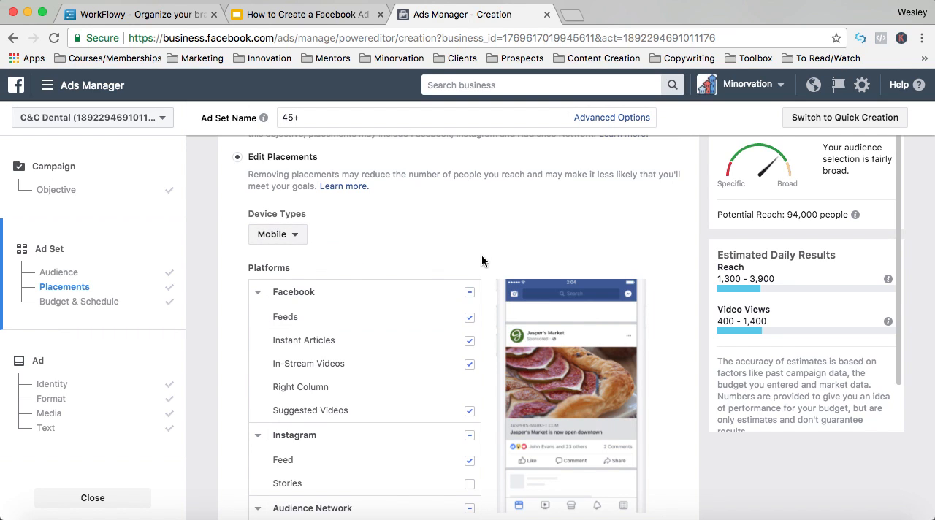
# - Exclude Instant Articles, In-Stream Videos and Suggested Videos from the Facebook placements
pyautogui.click(470, 341)
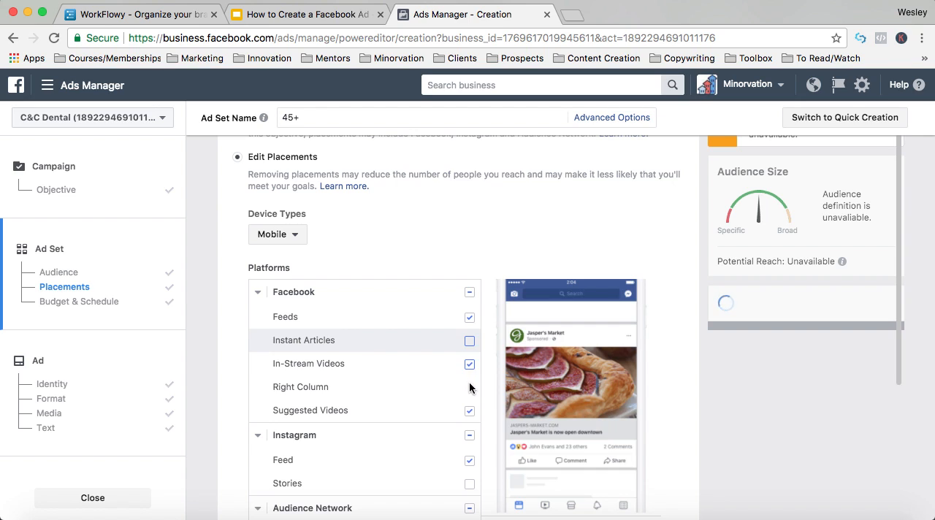
pyautogui.click(470, 412)
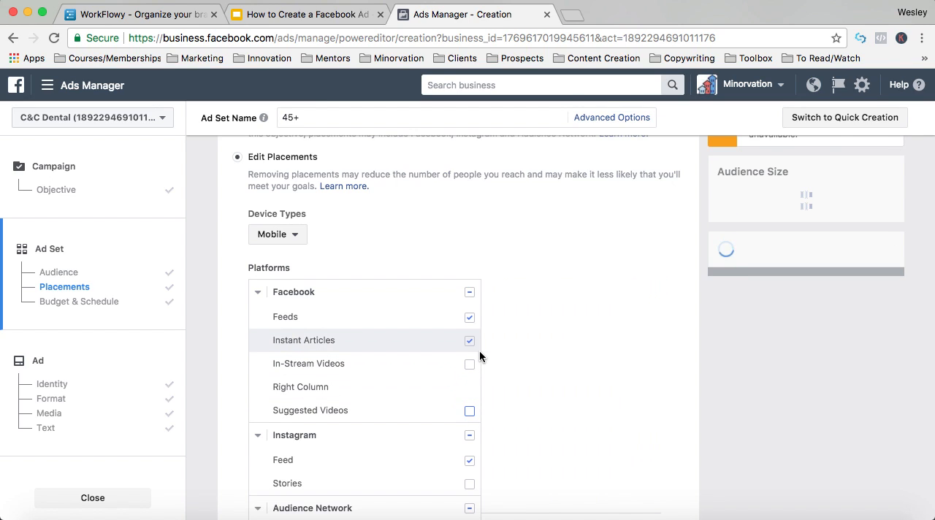
pyautogui.click(470, 342)
# - Exclude all Instagram and Audience Network placements so the ad runs only in Facebook Feeds
pyautogui.click(469, 438)
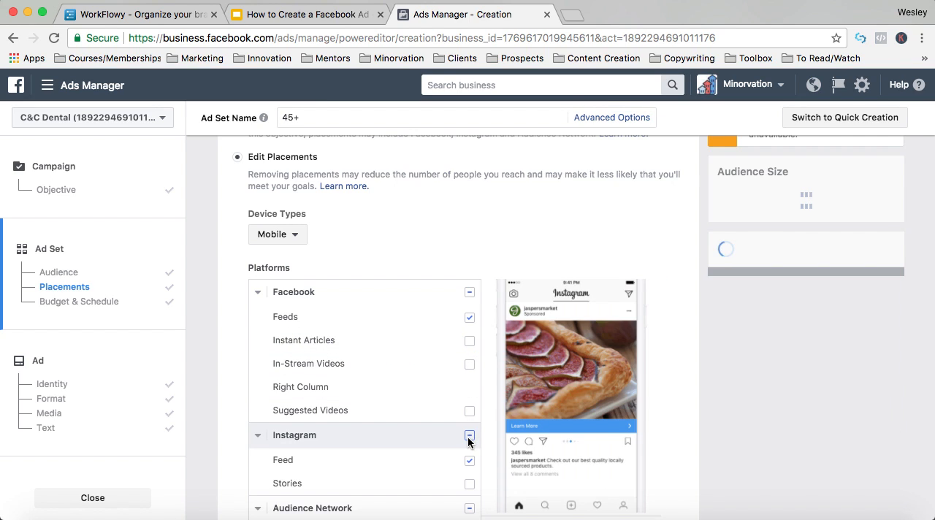
pyautogui.click(470, 437)
pyautogui.scroll(-3, 478, 438)
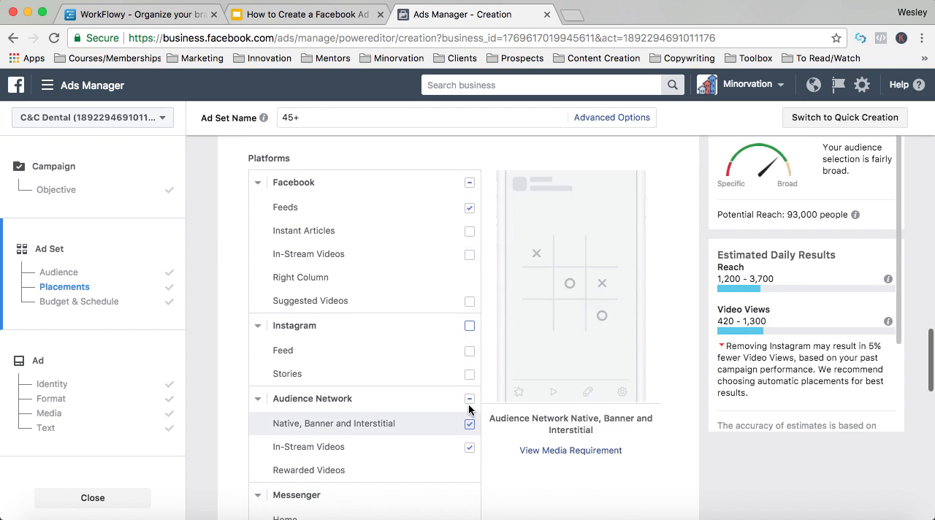
pyautogui.click(470, 399)
pyautogui.scroll(2, 490, 410)
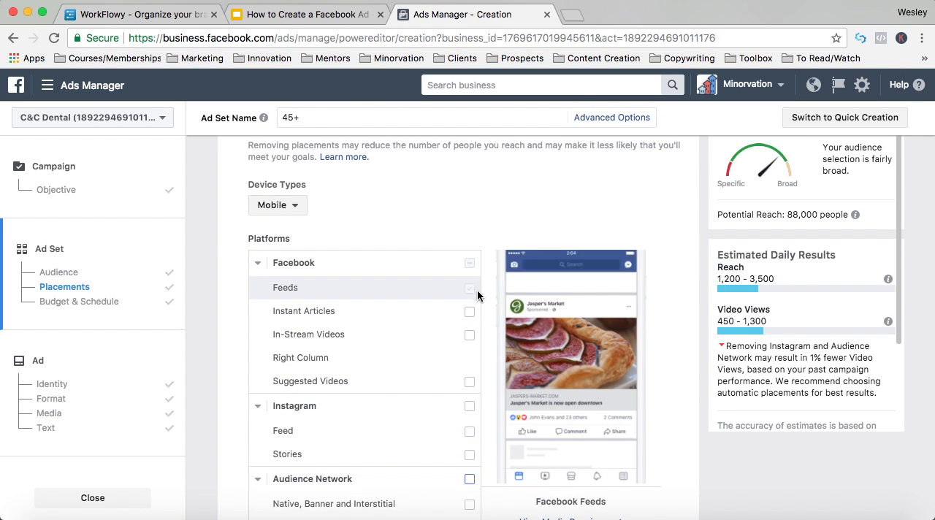
pyautogui.scroll(-4, 483, 293)
pyautogui.scroll(3, 483, 293)
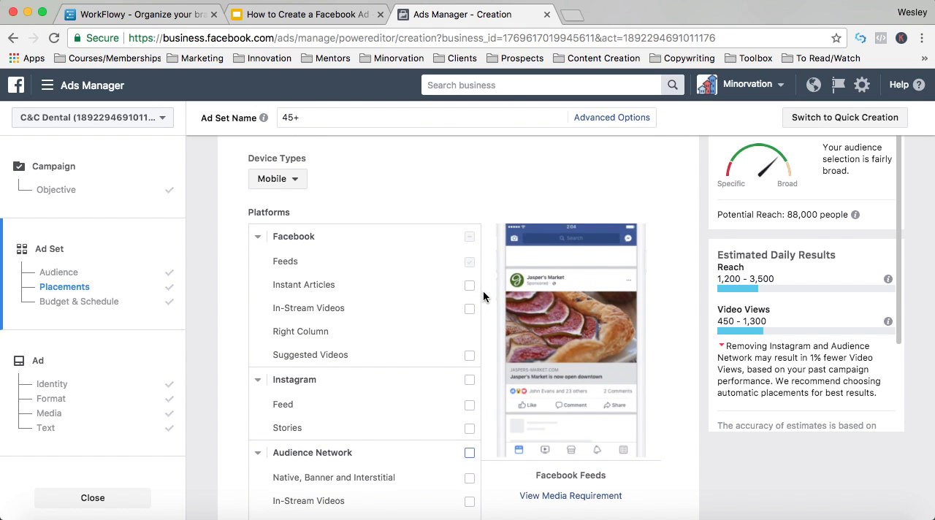
# - Try limiting mobile delivery to devices connected to Wi-Fi and turn the restriction off again
pyautogui.scroll(-10, 484, 296)
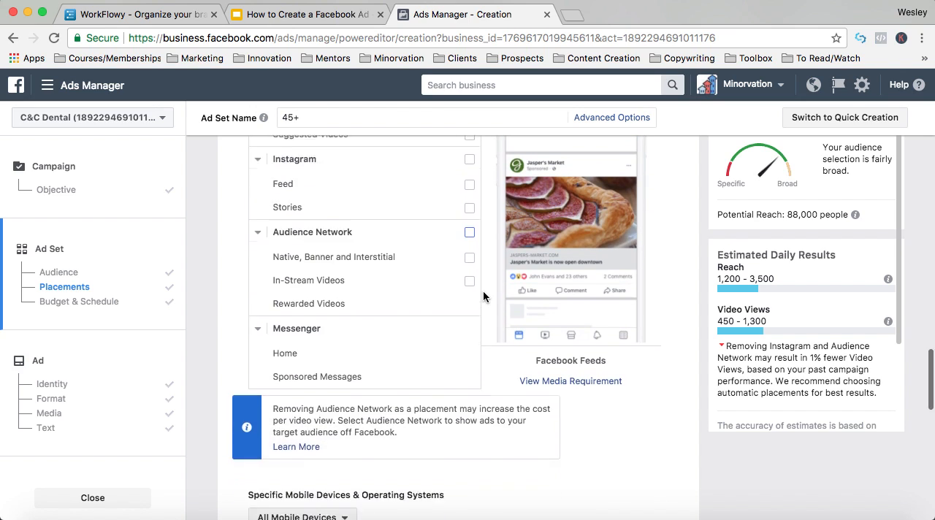
pyautogui.scroll(-3, 483, 296)
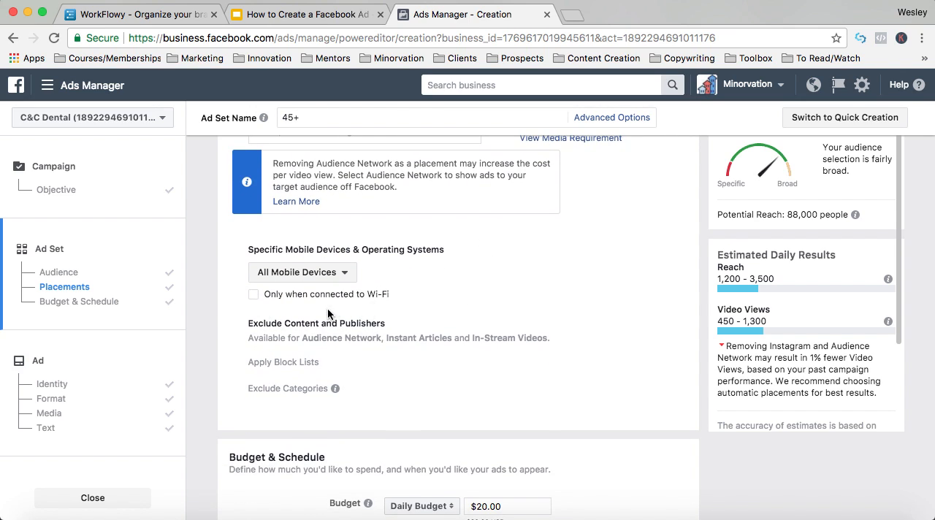
pyautogui.click(254, 296)
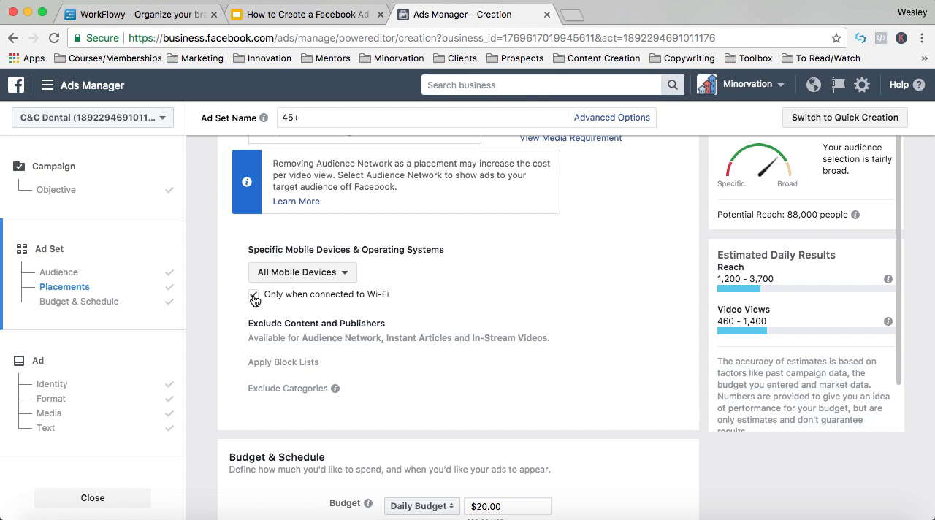
pyautogui.click(253, 295)
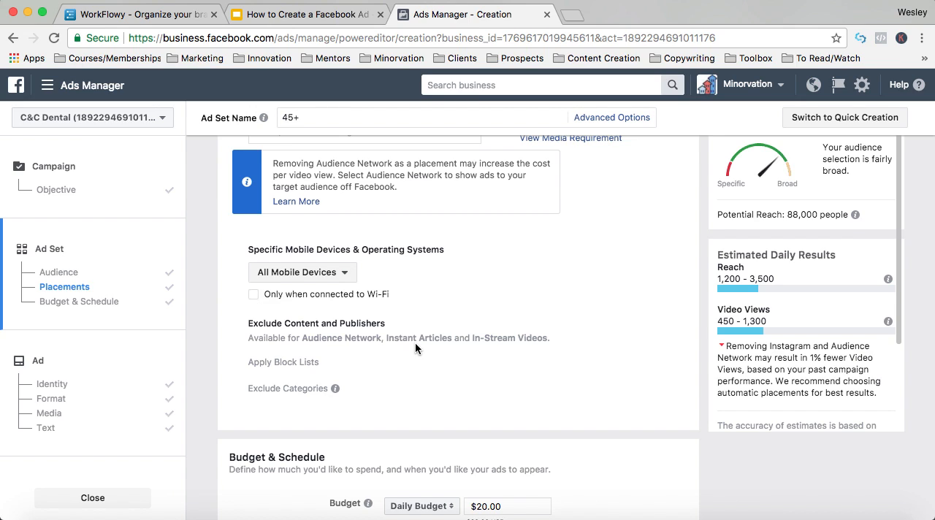
# - Go to the Budget & Schedule section, checking it against the step outline in the Google Slides presentation
pyautogui.scroll(-5, 417, 347)
pyautogui.scroll(-3, 416, 349)
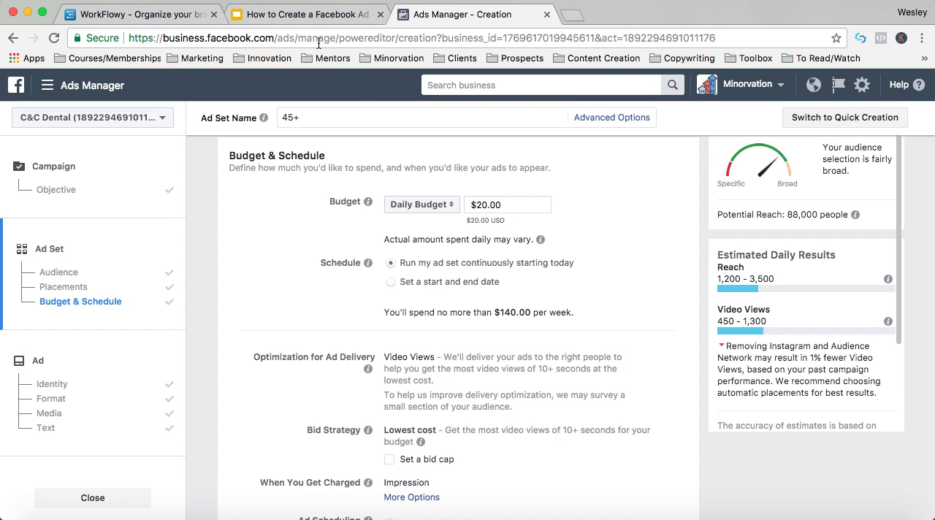
pyautogui.click(285, 15)
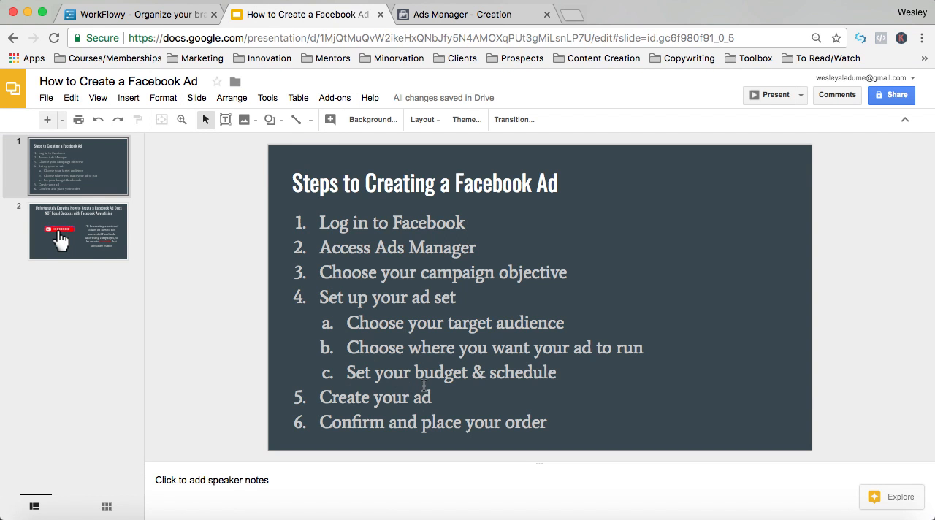
pyautogui.click(438, 14)
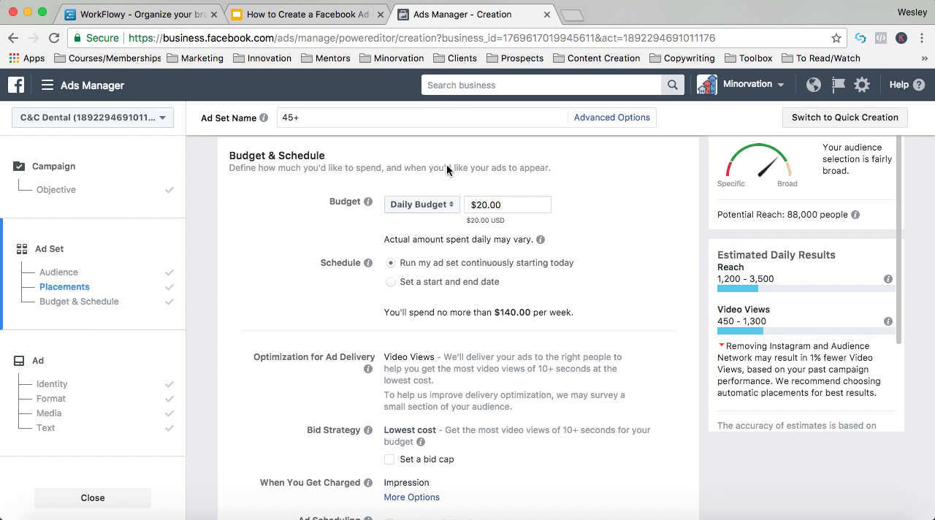
# - Try the Lifetime Budget type for the ad set and switch back to Daily Budget
pyautogui.click(437, 206)
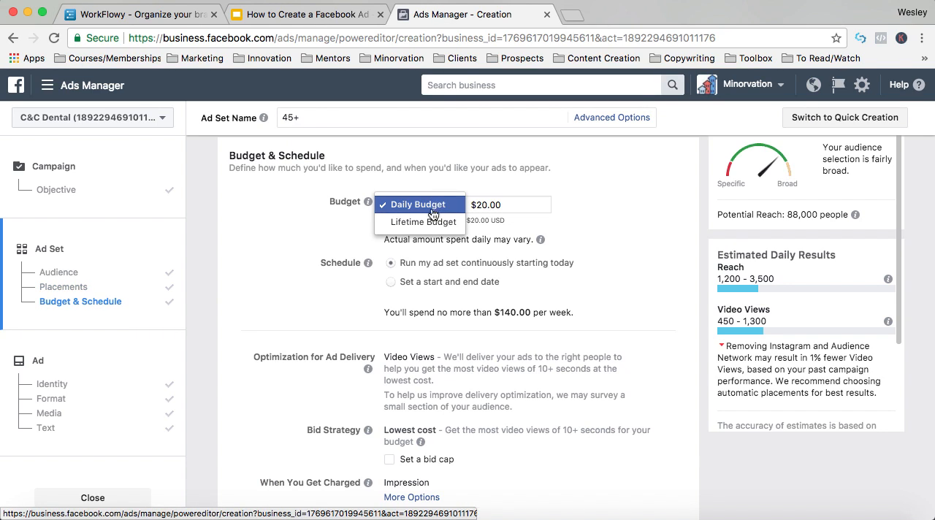
pyautogui.click(423, 224)
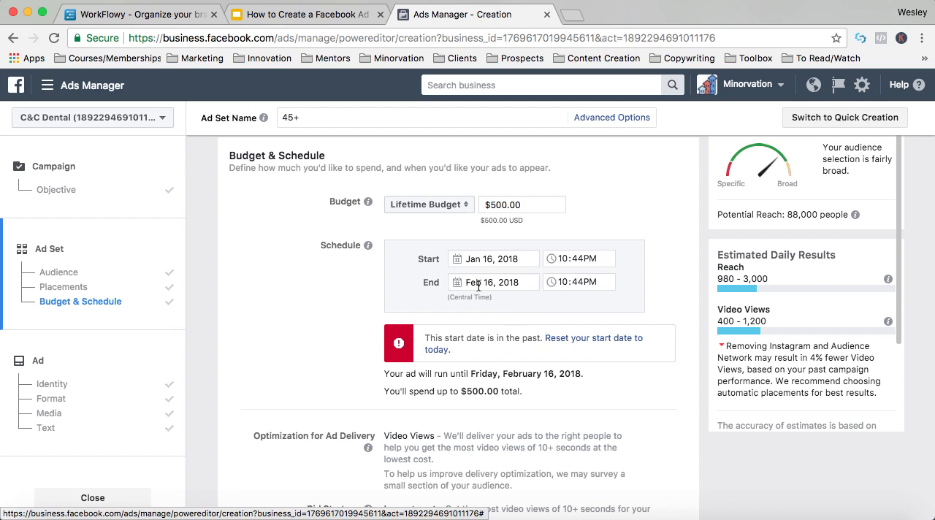
pyautogui.click(439, 205)
pyautogui.click(428, 192)
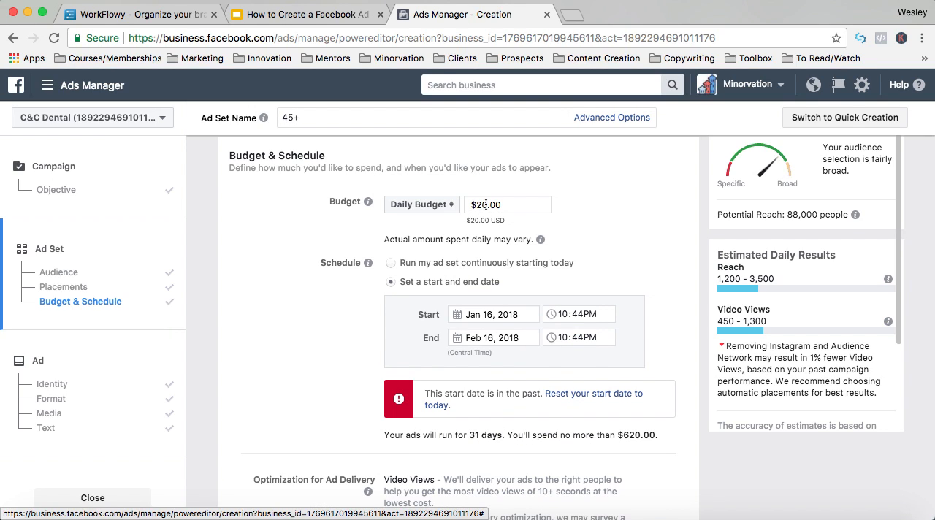
# - Set the ad set's daily budget to $5.00
pyautogui.click(486, 205)
pyautogui.press('BackSpace')
pyautogui.press('BackSpace')
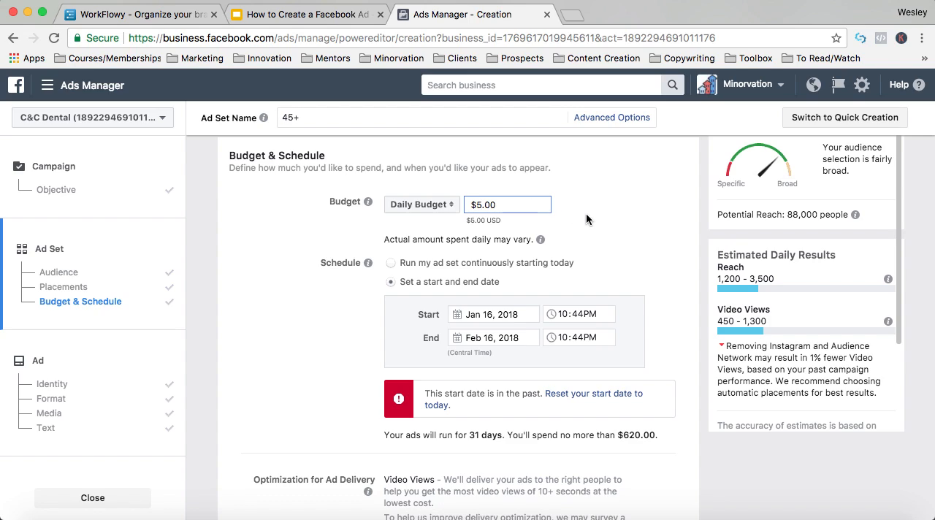
pyautogui.click(587, 215)
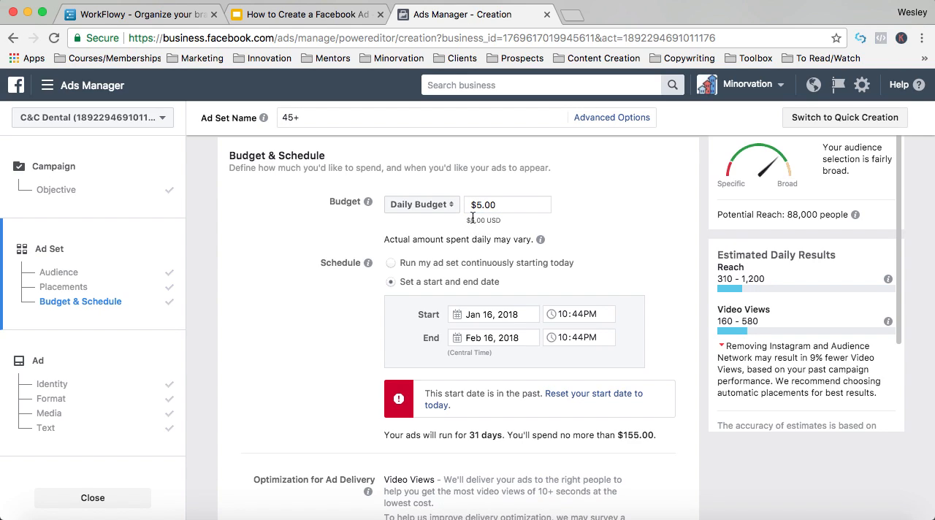
# - Schedule the ad set to run continuously starting today
pyautogui.click(392, 263)
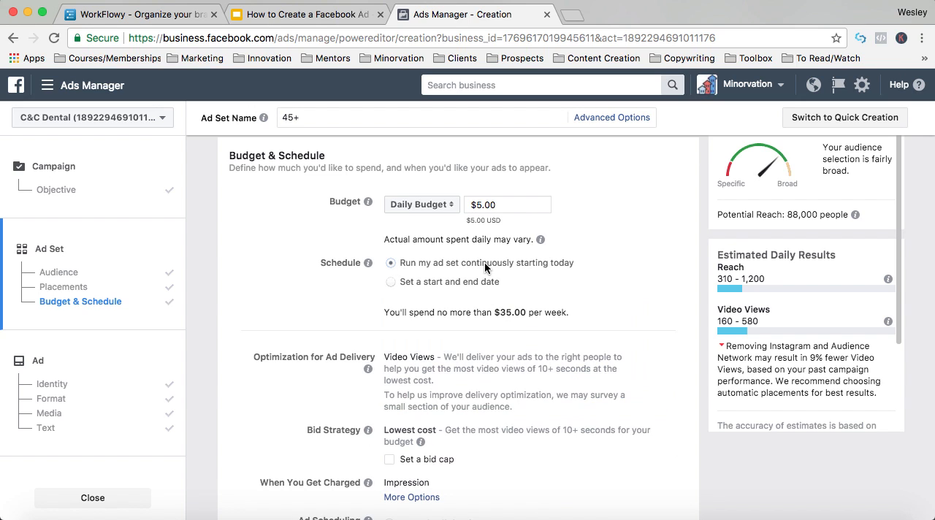
# - Try charging the ad set per 10-Second Video View and switch back to Impression
pyautogui.scroll(-2, 485, 268)
pyautogui.scroll(-2, 485, 269)
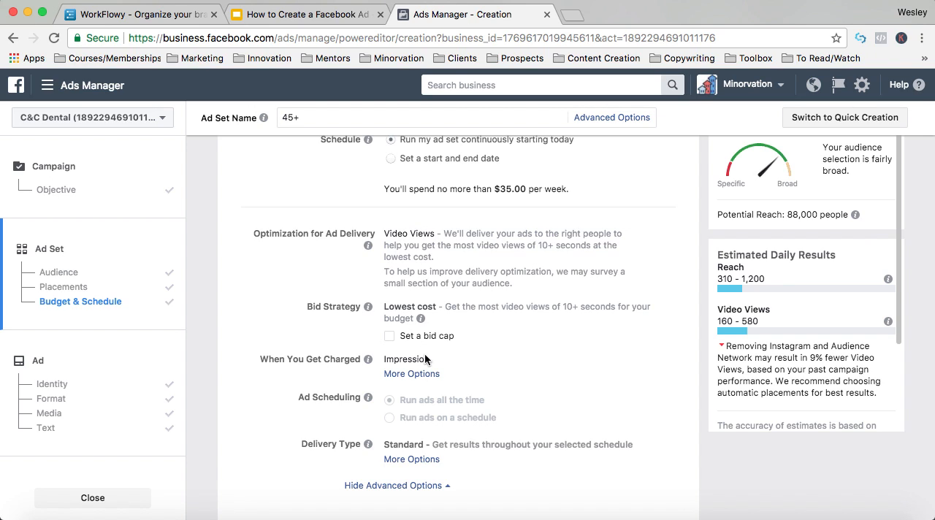
pyautogui.scroll(-2, 427, 357)
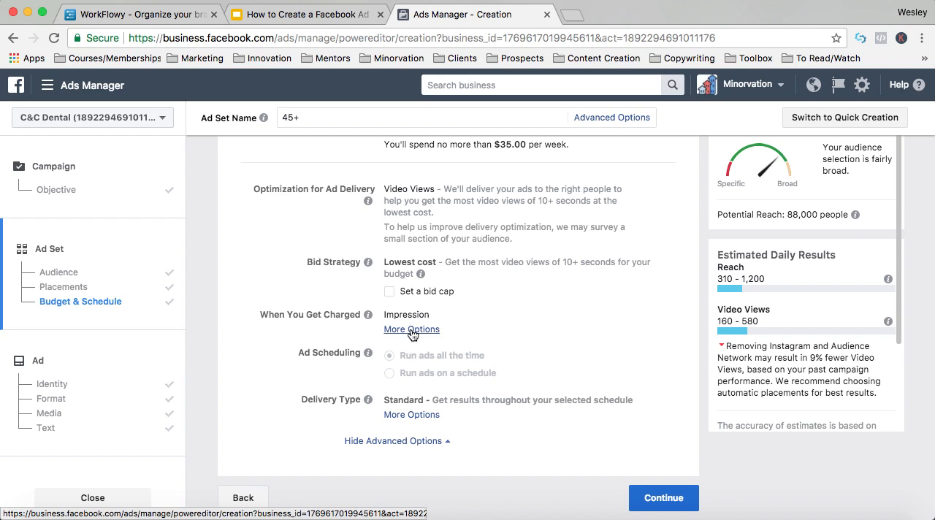
pyautogui.click(412, 331)
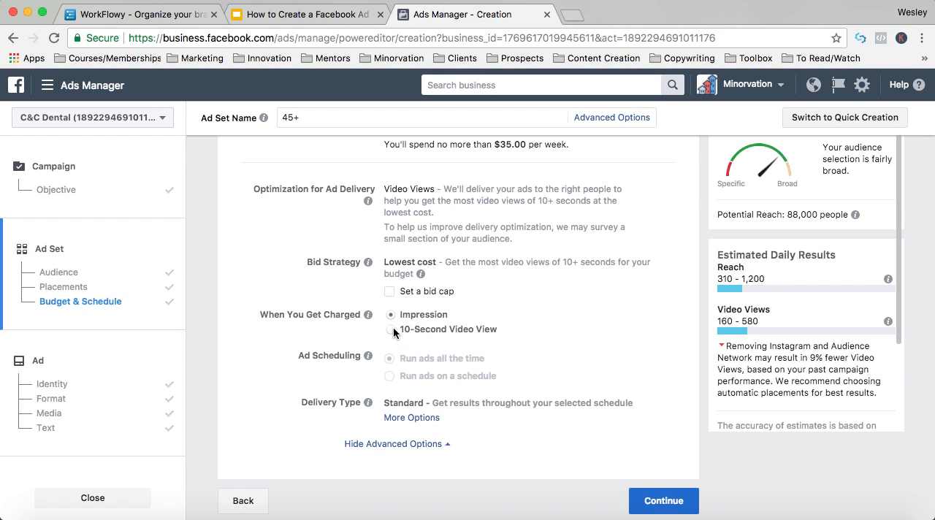
pyautogui.click(392, 333)
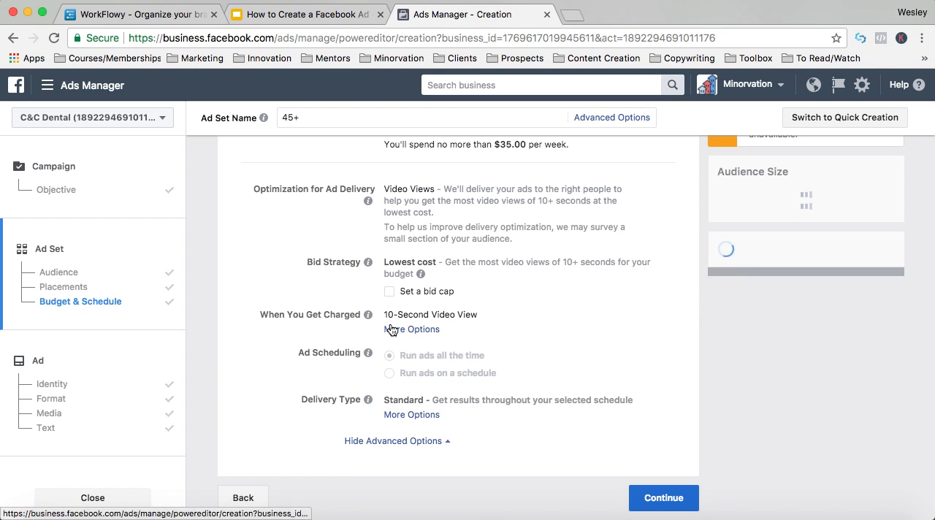
pyautogui.click(395, 329)
pyautogui.click(389, 316)
# - Expand the delivery type options and continue to the ad setup, checking it against the step outline in the Google Slides presentation
pyautogui.click(411, 418)
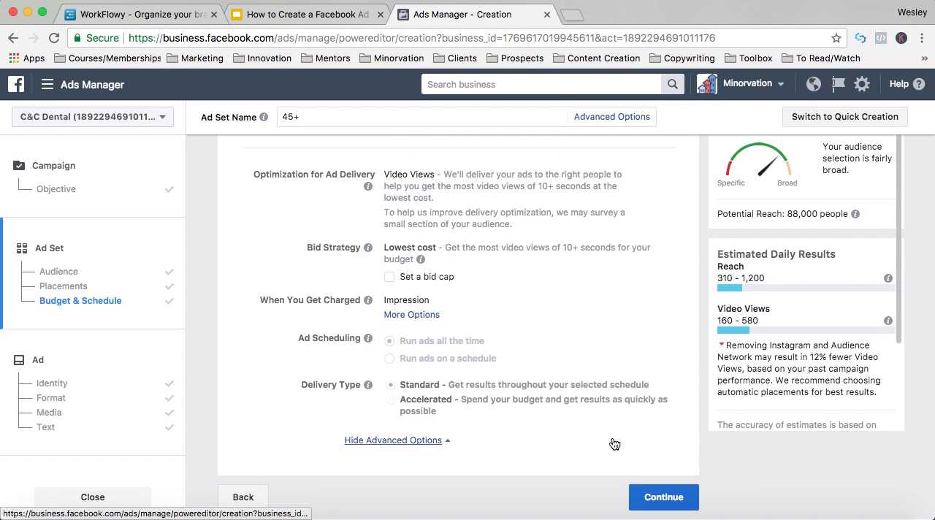
pyautogui.click(644, 499)
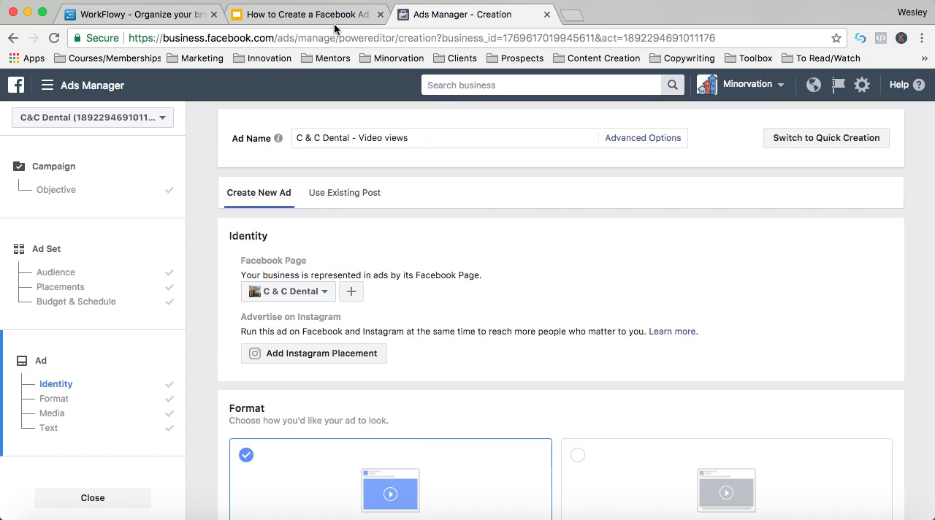
pyautogui.click(331, 26)
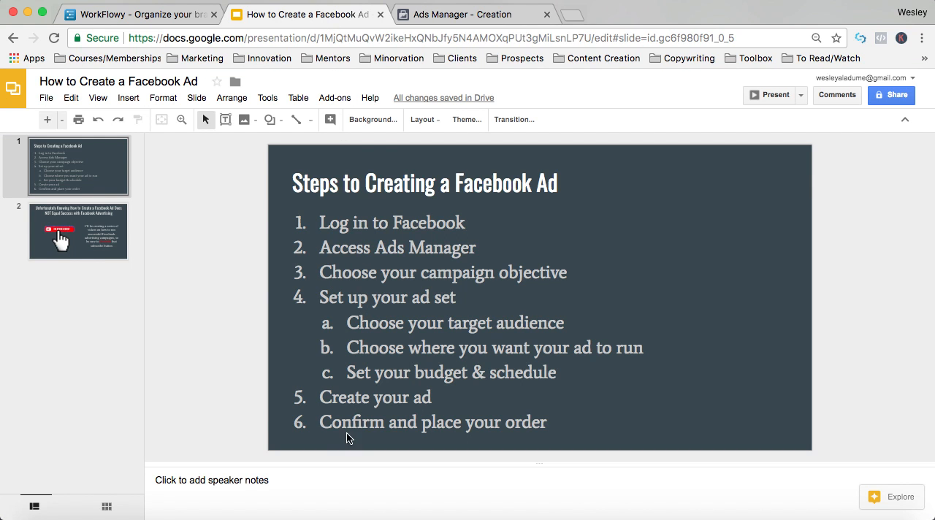
pyautogui.click(457, 20)
# - Add the 12-second library video titled "Just a few of the per..." to the single video ad
pyautogui.scroll(-5, 447, 263)
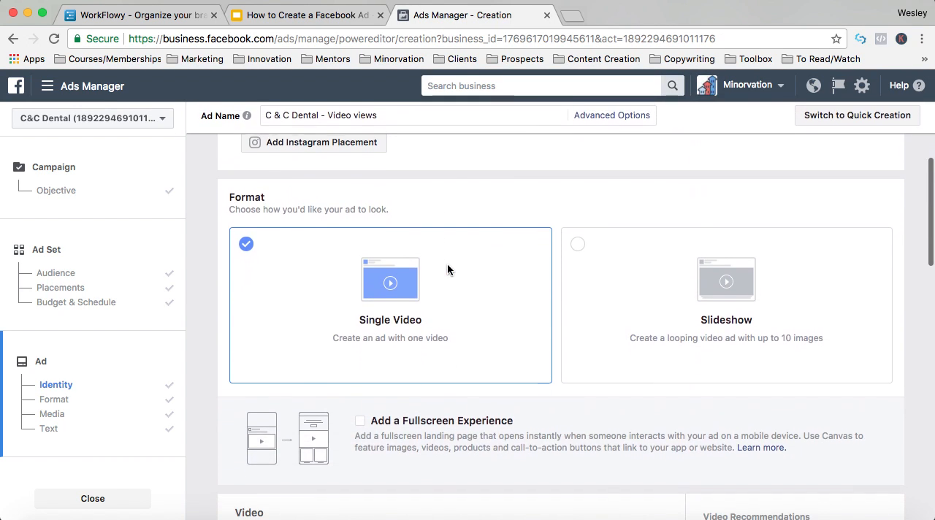
pyautogui.scroll(-4, 449, 355)
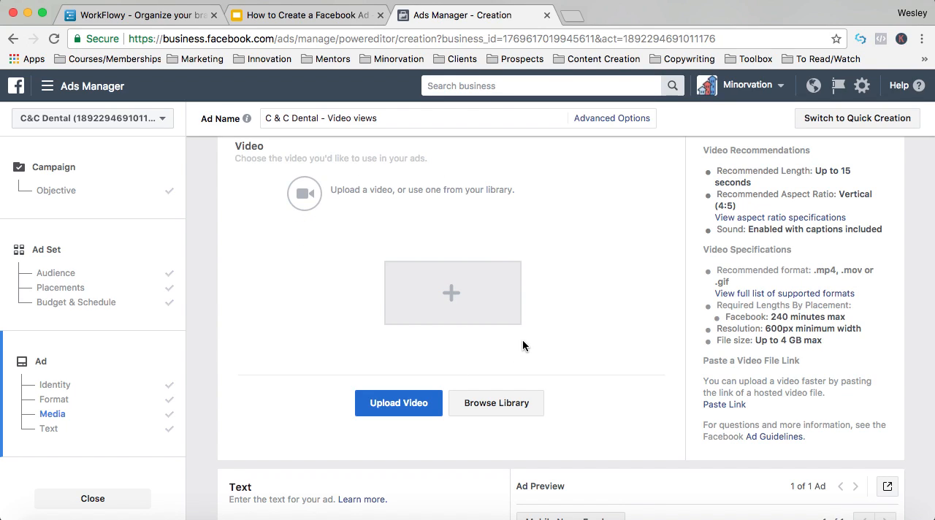
pyautogui.click(507, 408)
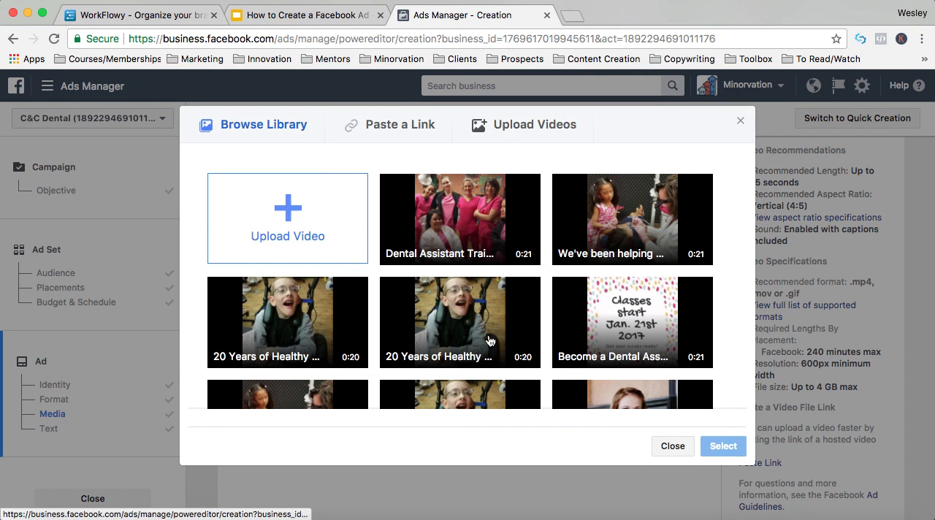
pyautogui.scroll(-3, 490, 340)
pyautogui.click(604, 314)
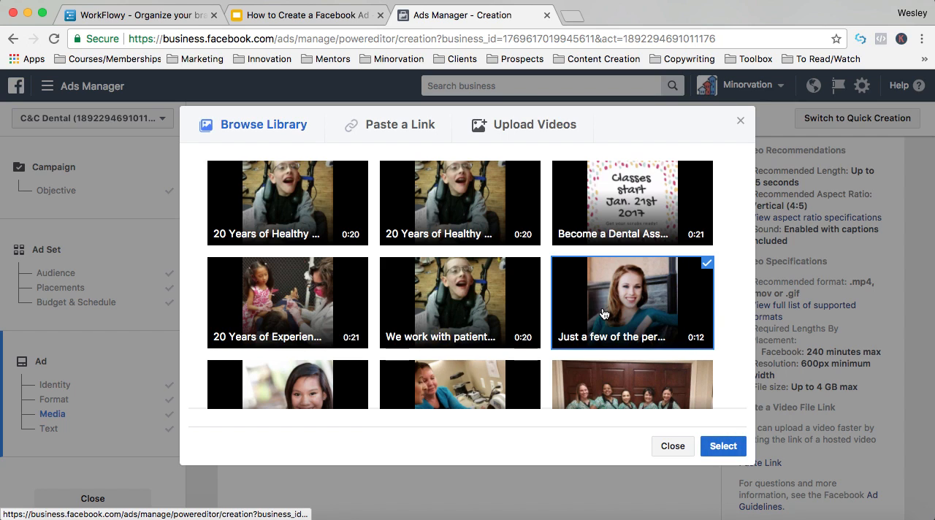
pyautogui.click(726, 444)
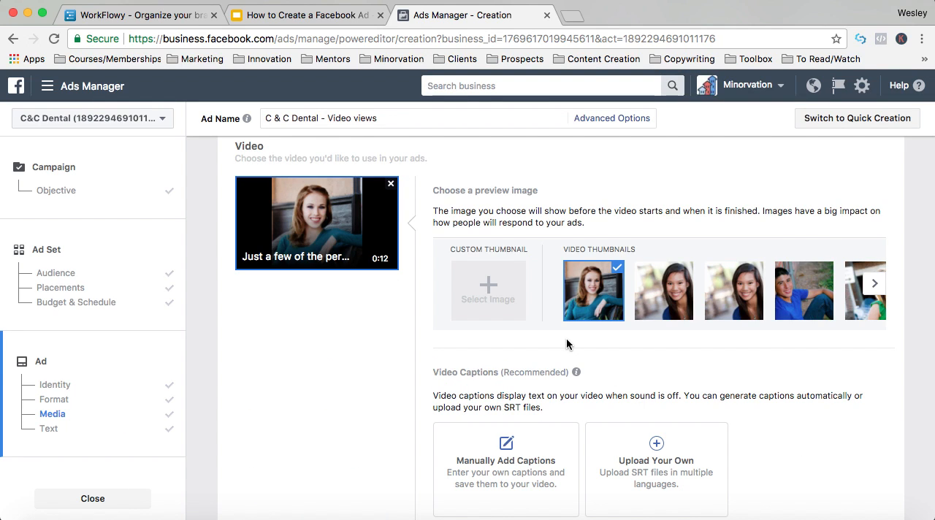
# - Look through the video's suggested thumbnails, caption options and Mobile News Feed preview
pyautogui.click(874, 284)
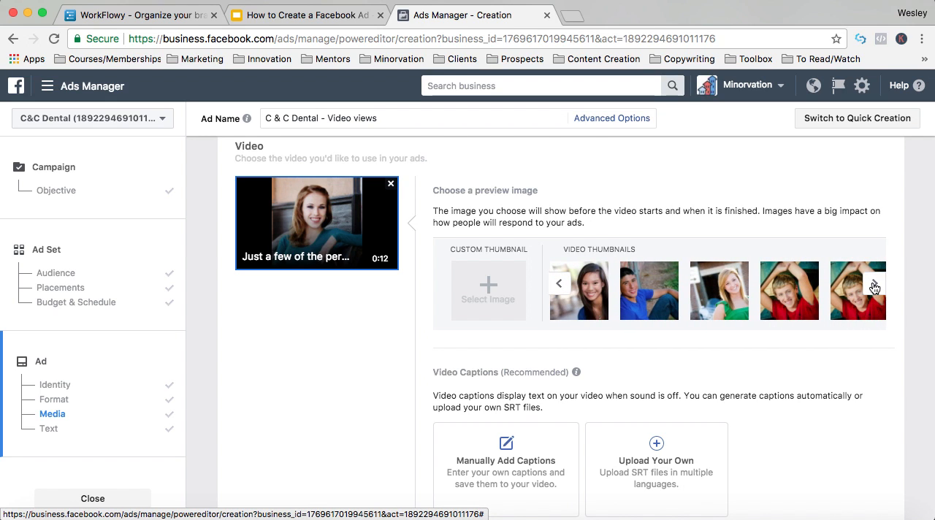
pyautogui.click(559, 283)
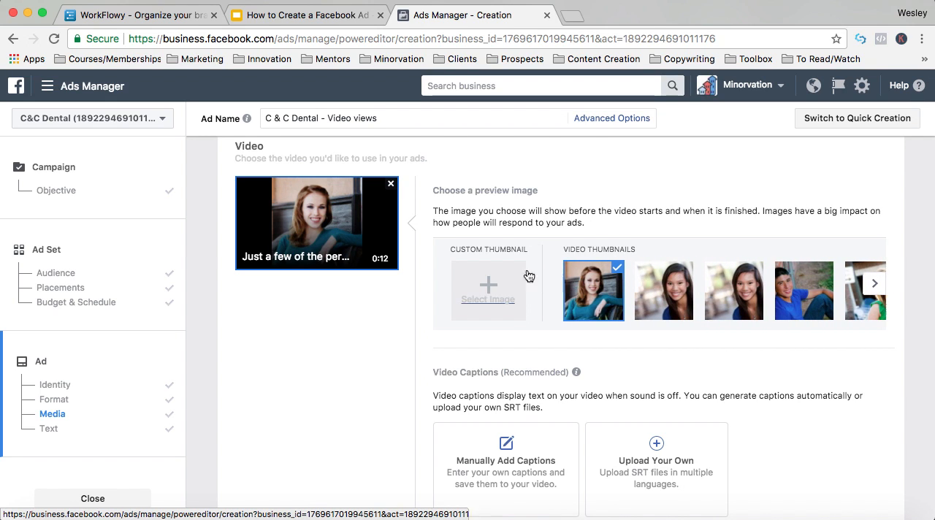
pyautogui.scroll(-3, 512, 270)
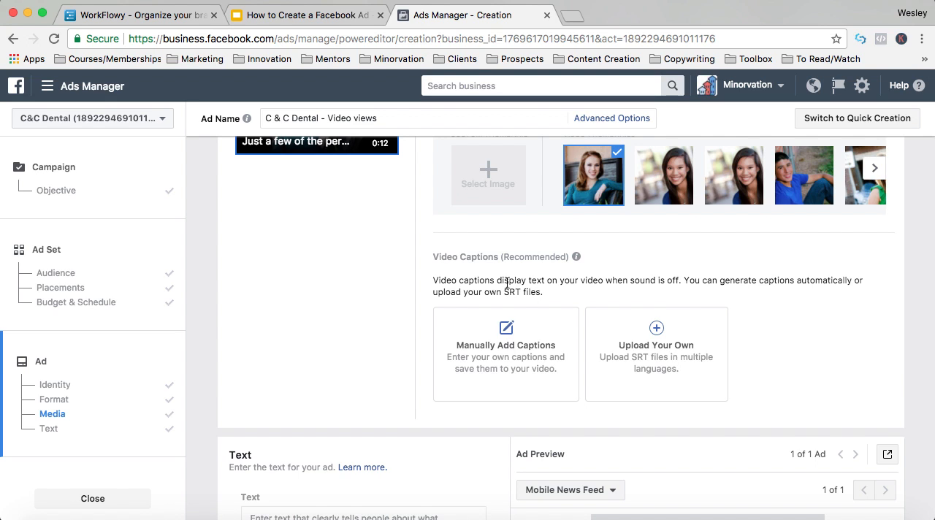
pyautogui.scroll(-8, 508, 283)
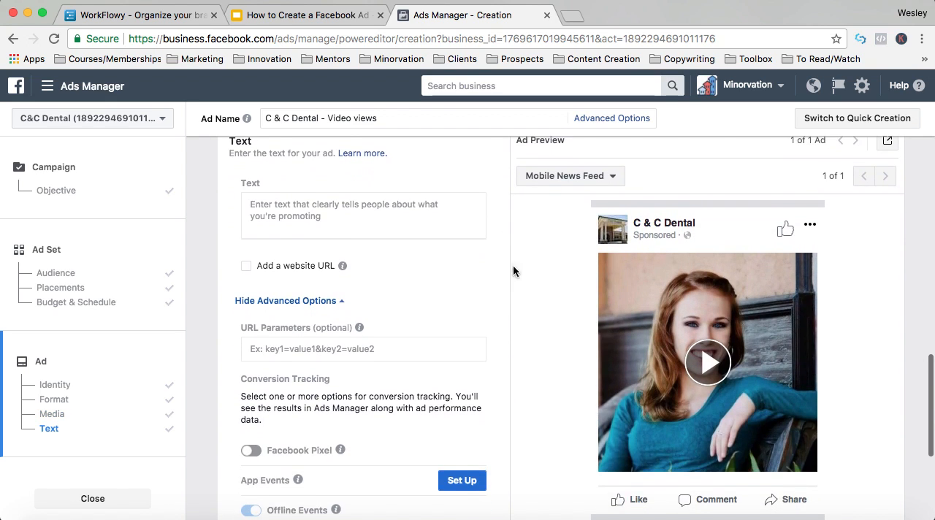
pyautogui.scroll(-3, 706, 387)
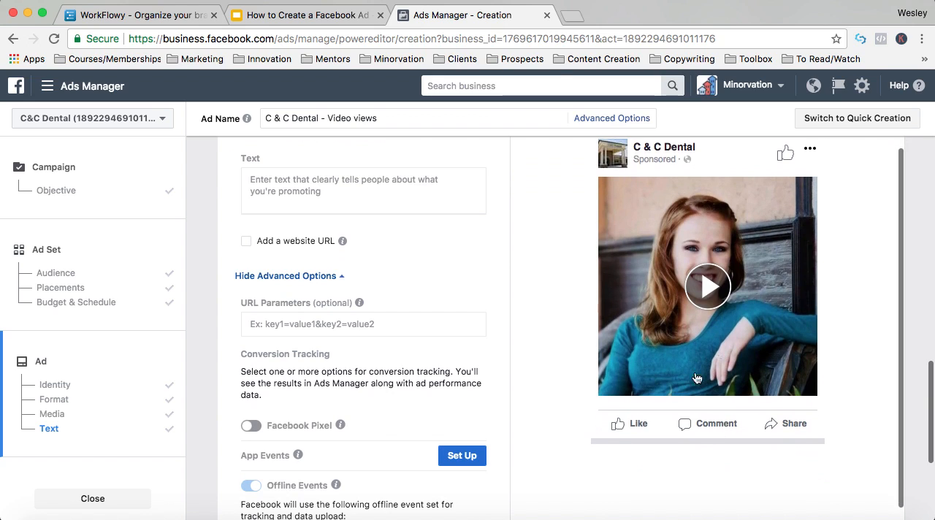
pyautogui.scroll(4, 539, 296)
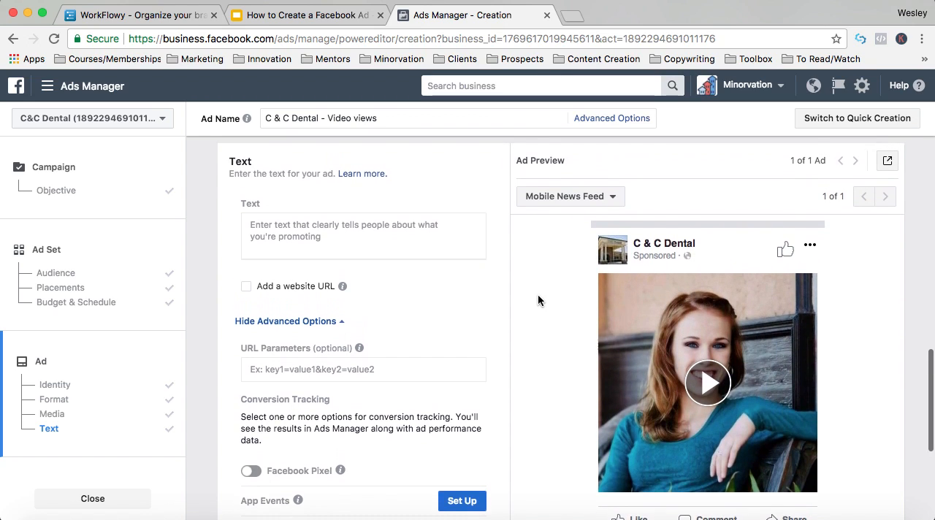
# - Write the ad text "Looking for a new dentist? $10 teeth whitening for new patients."
pyautogui.click(308, 239)
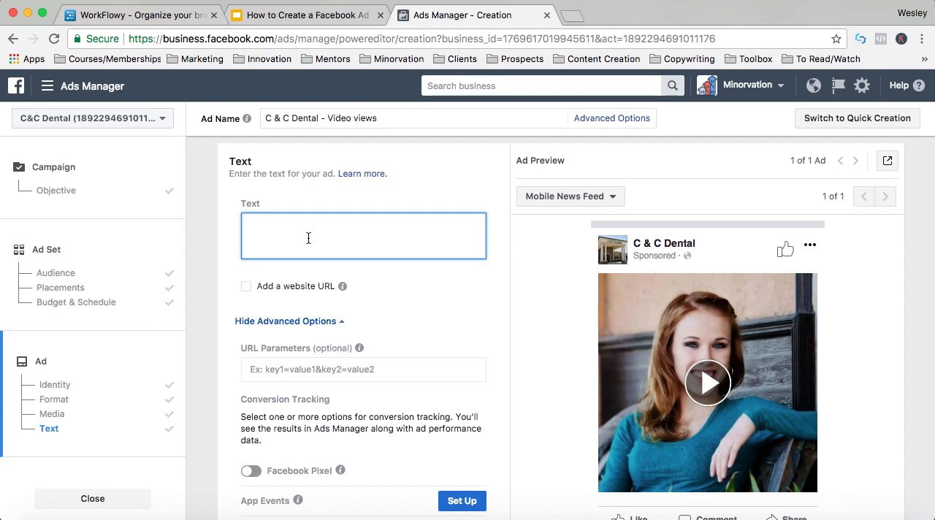
pyautogui.write('inf ')
pyautogui.write('fo')
pyautogui.press('BackSpace')
pyautogui.press('BackSpace')
pyautogui.press('BackSpace')
pyautogui.press('BackSpace')
pyautogui.write('g for a new dentist? $10 ')
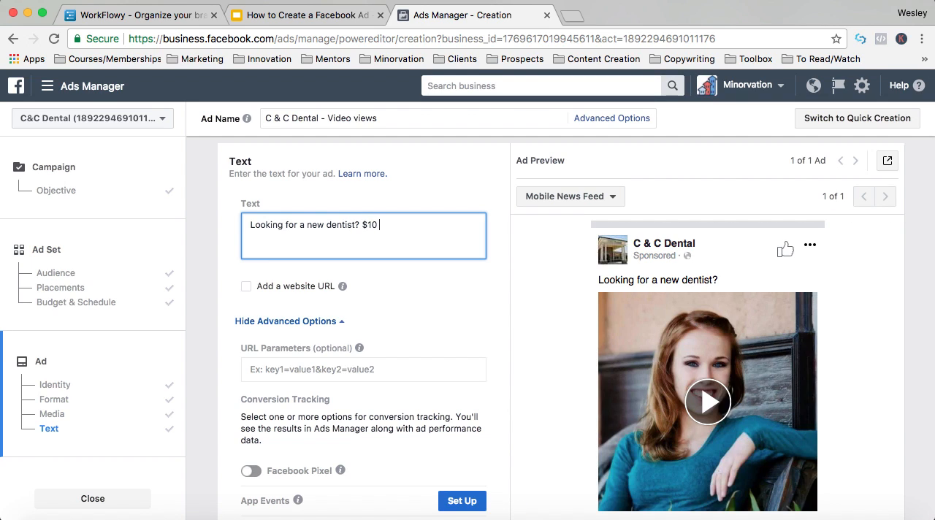
pyautogui.write('teeth whiten')
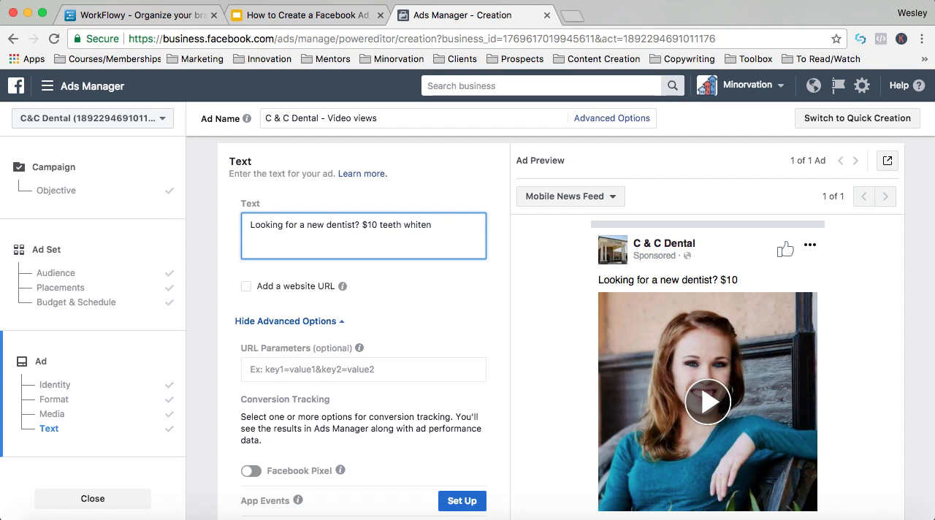
pyautogui.write('ing for new patients.')
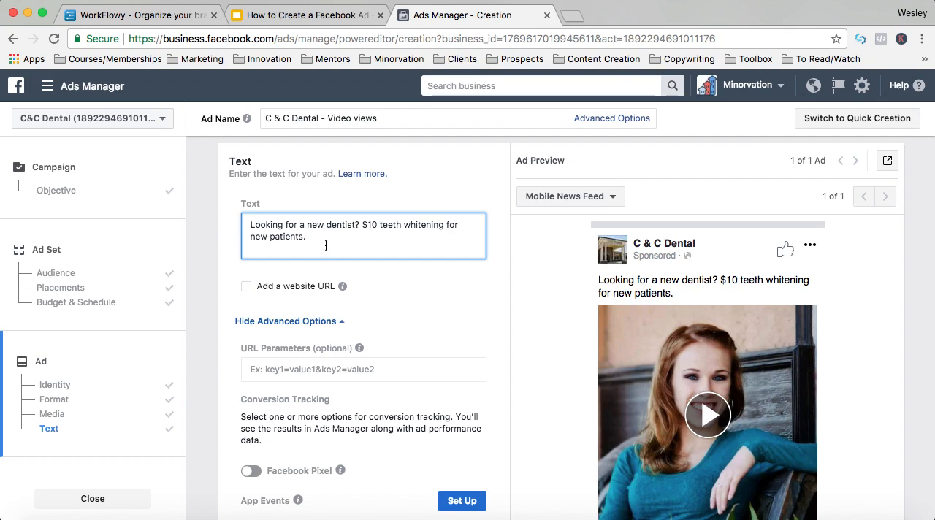
# - Add a website URL to the ad and set it to candcdental.com
pyautogui.scroll(-2, 660, 338)
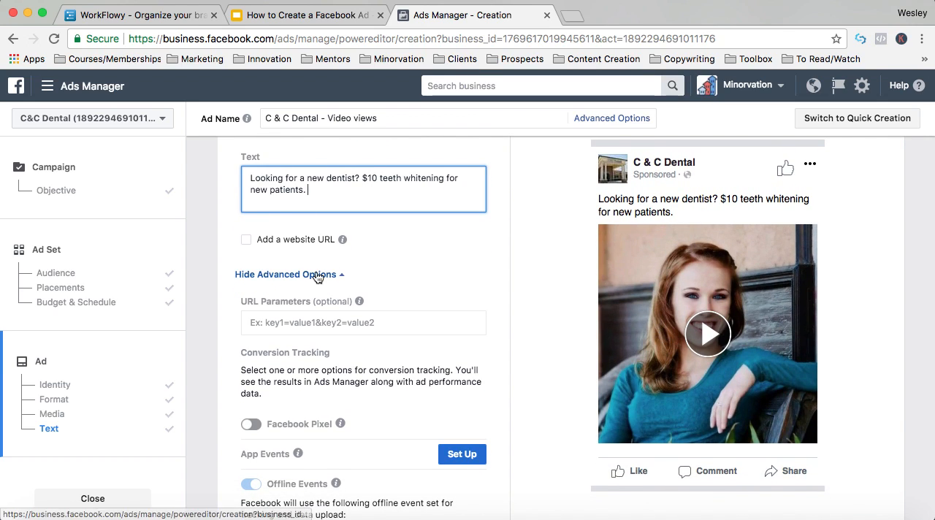
pyautogui.click(247, 240)
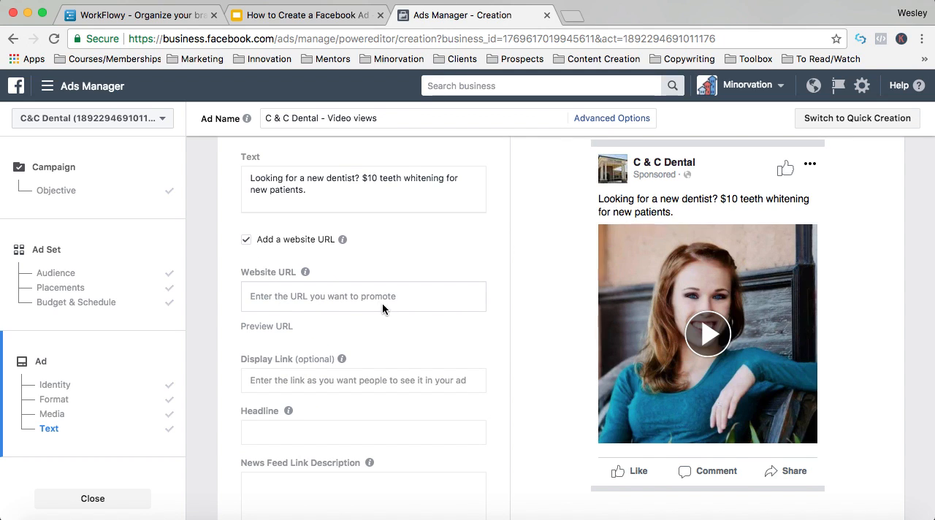
pyautogui.click(350, 296)
pyautogui.write('canad')
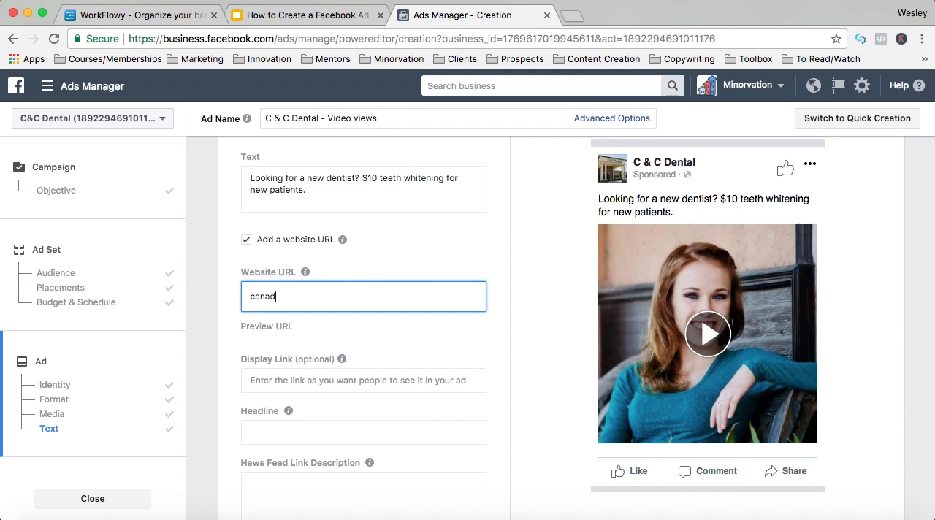
pyautogui.press('BackSpace')
pyautogui.press('BackSpace')
pyautogui.write('dcdental.com')
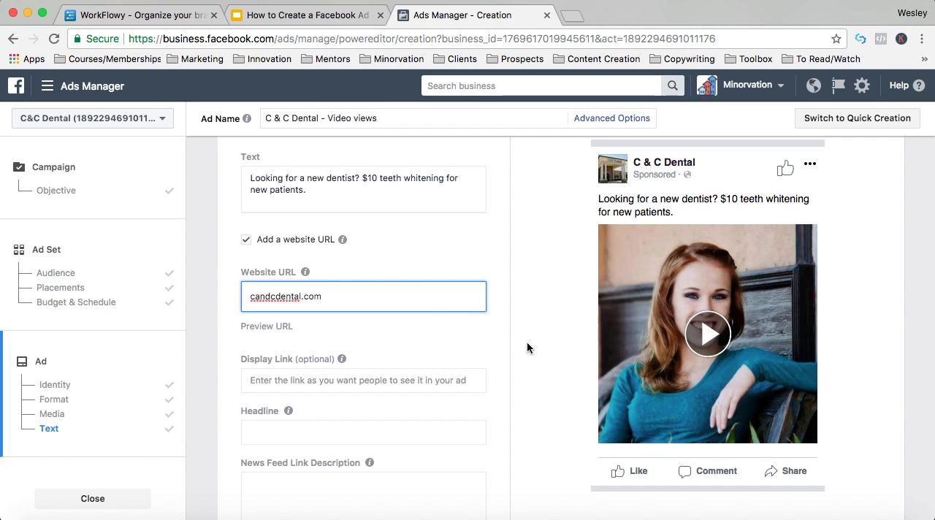
pyautogui.click(527, 342)
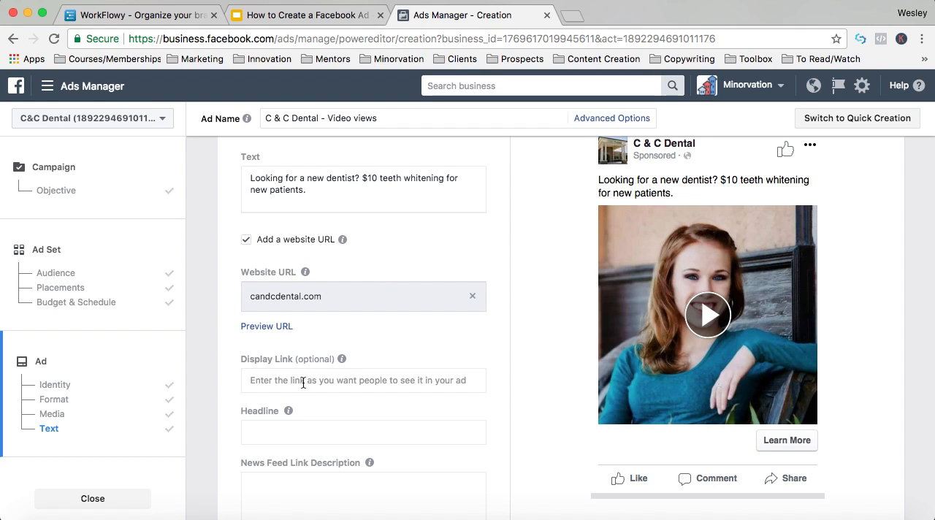
# - Set the ad's headline to "$10 Teeth Whitening for New Patients"
pyautogui.scroll(-1, 310, 398)
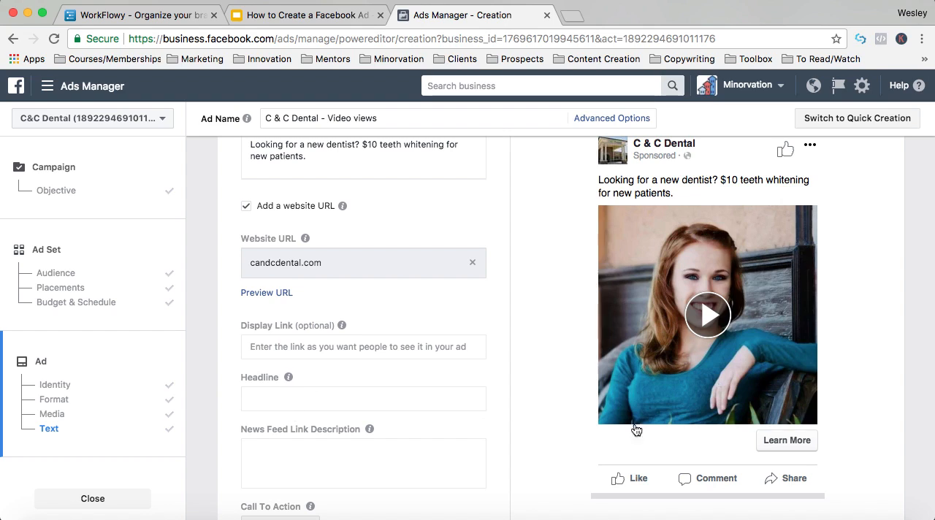
pyautogui.click(297, 395)
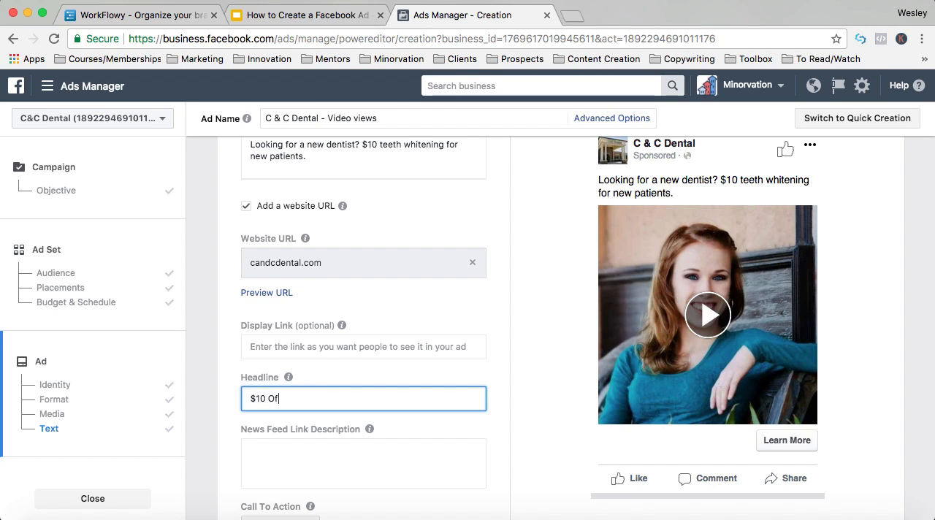
pyautogui.write('$10 Off')
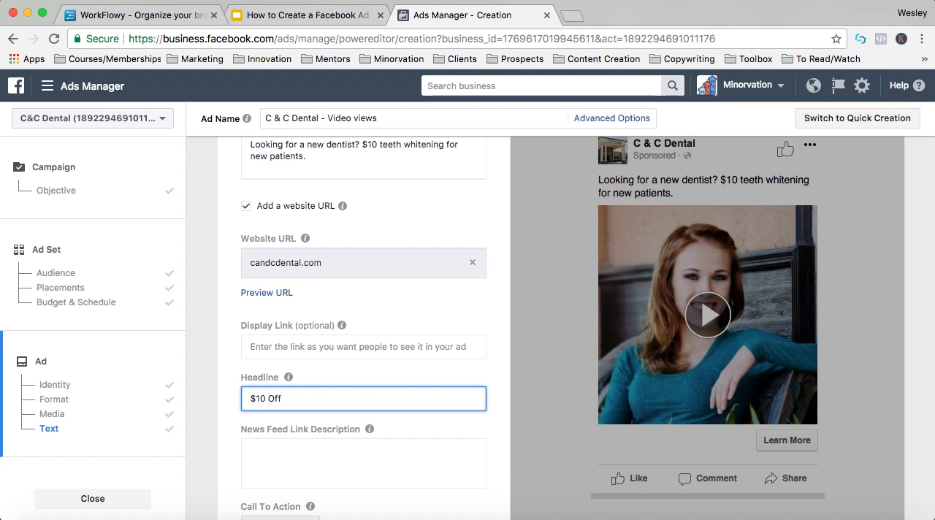
pyautogui.press('BackSpace')
pyautogui.write('Teeth W')
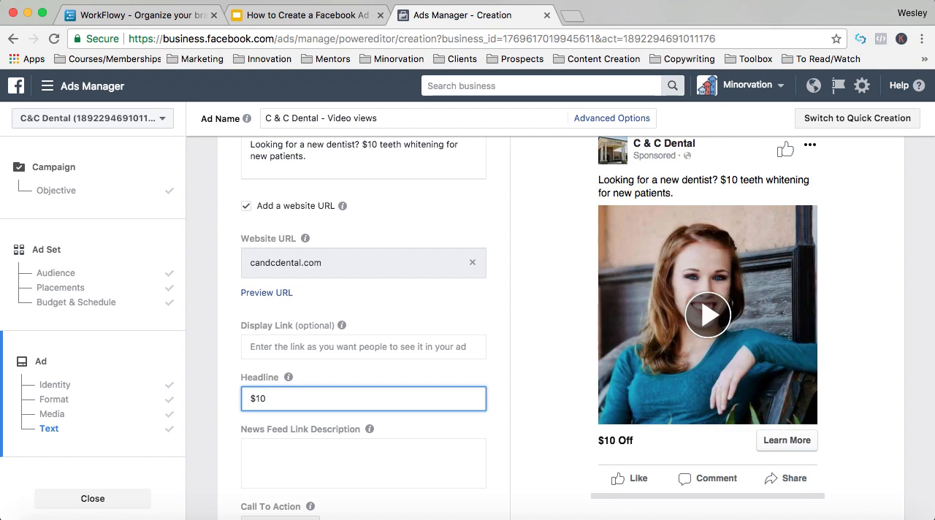
pyautogui.write('hitening for New Patients')
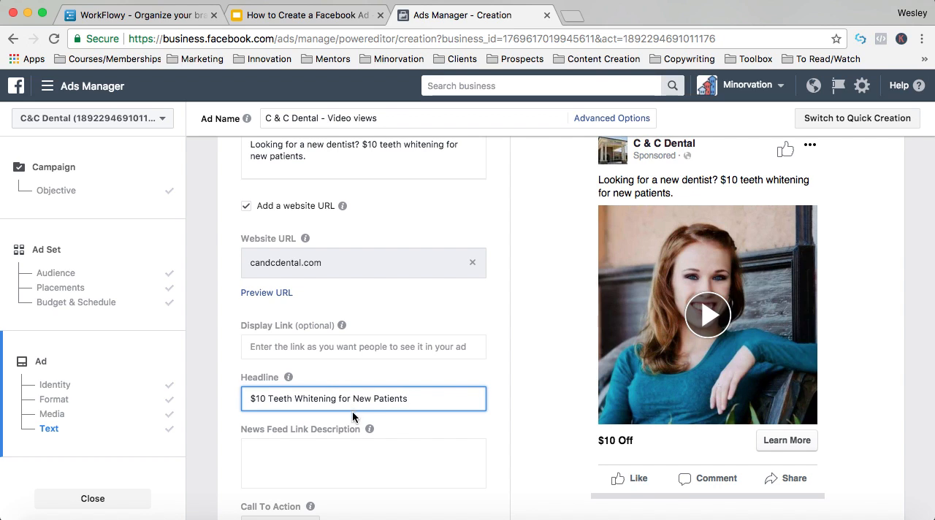
# - Write the News Feed link description "We're offering new patients $10 teeth whitenings"
pyautogui.click(314, 441)
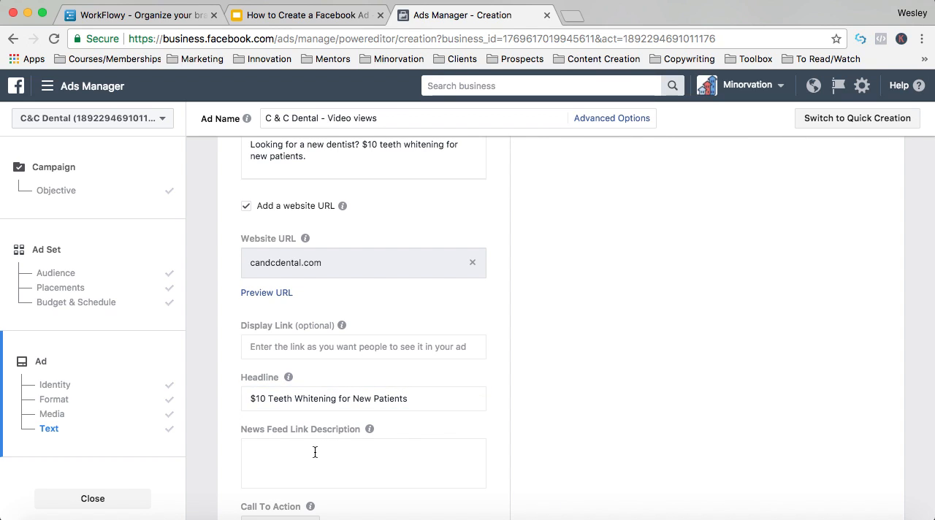
pyautogui.click(315, 453)
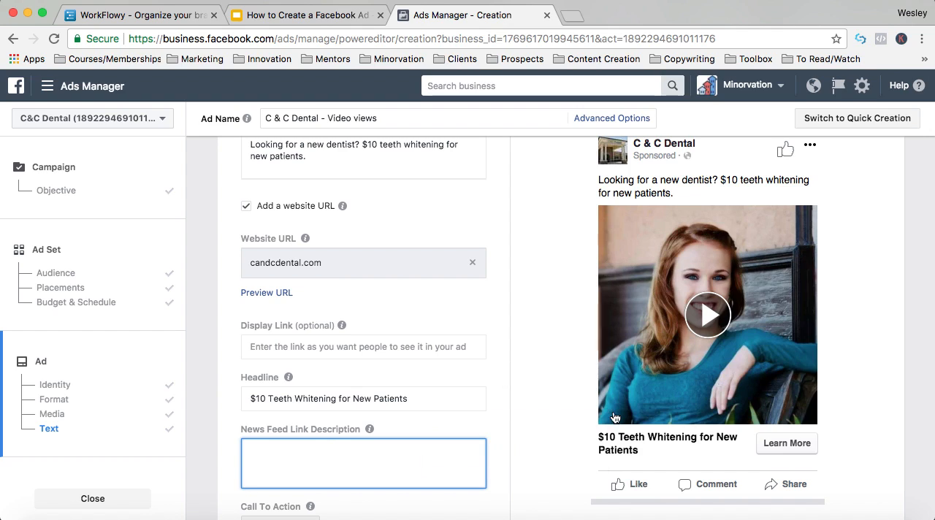
pyautogui.write("We'")
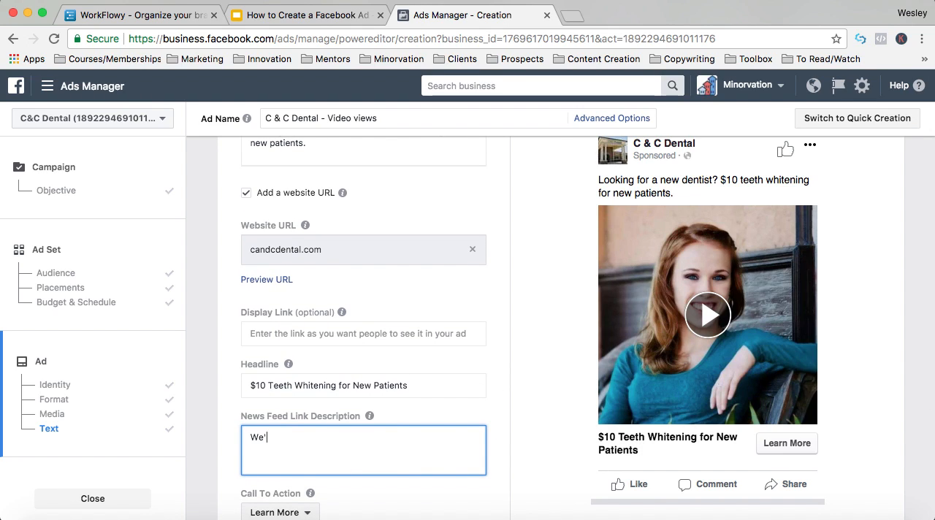
pyautogui.write('re offering new patients $')
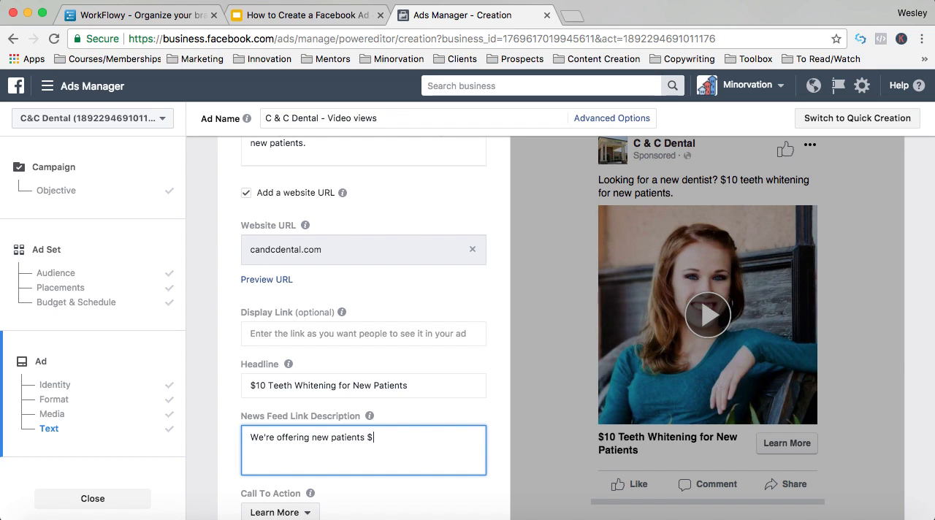
pyautogui.write('10 teeth whitenin')
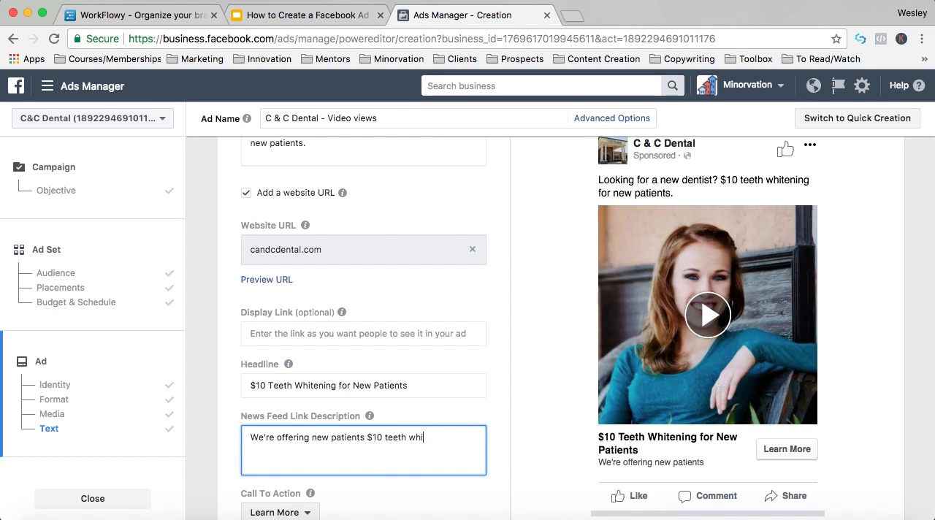
pyautogui.write('gs')
# - Check the ad text in the Mobile News Feed preview and look through the call-to-action options, keeping Learn More
pyautogui.scroll(2, 398, 181)
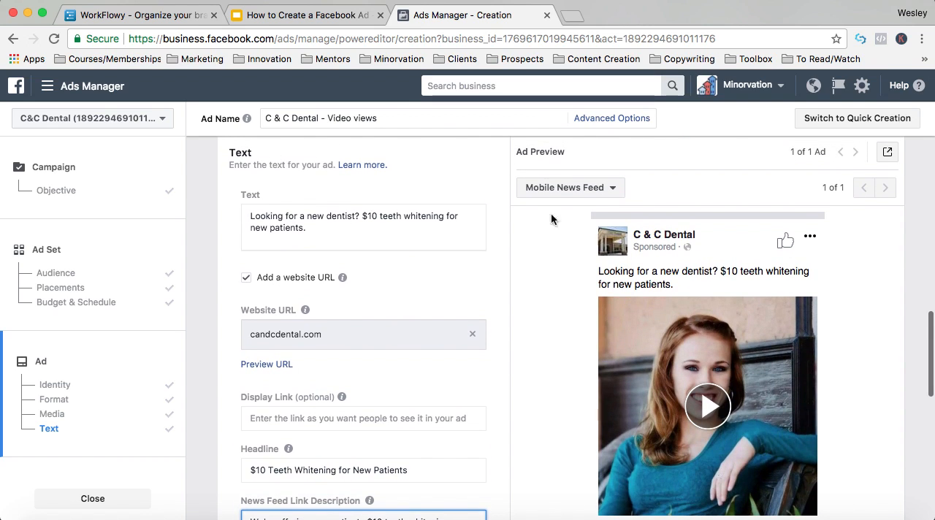
pyautogui.scroll(-1, 645, 296)
pyautogui.scroll(-1, 647, 293)
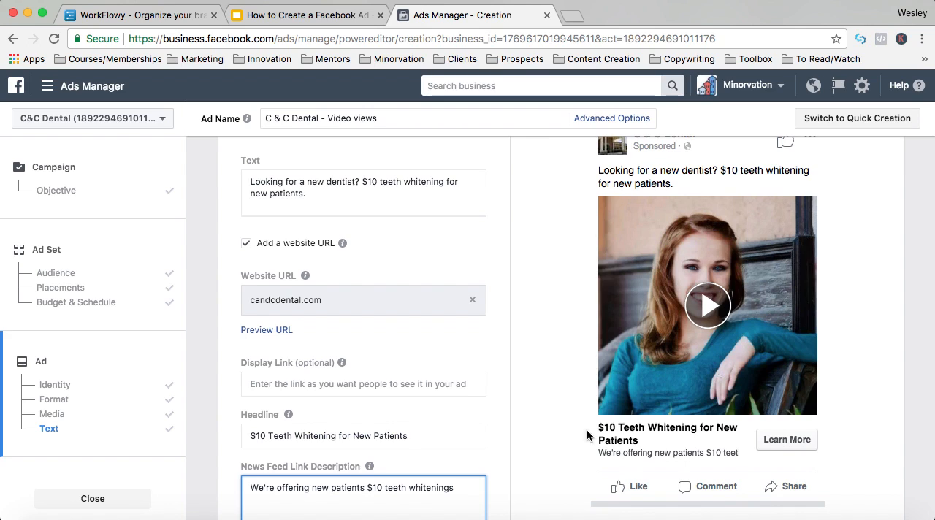
pyautogui.scroll(-6, 404, 428)
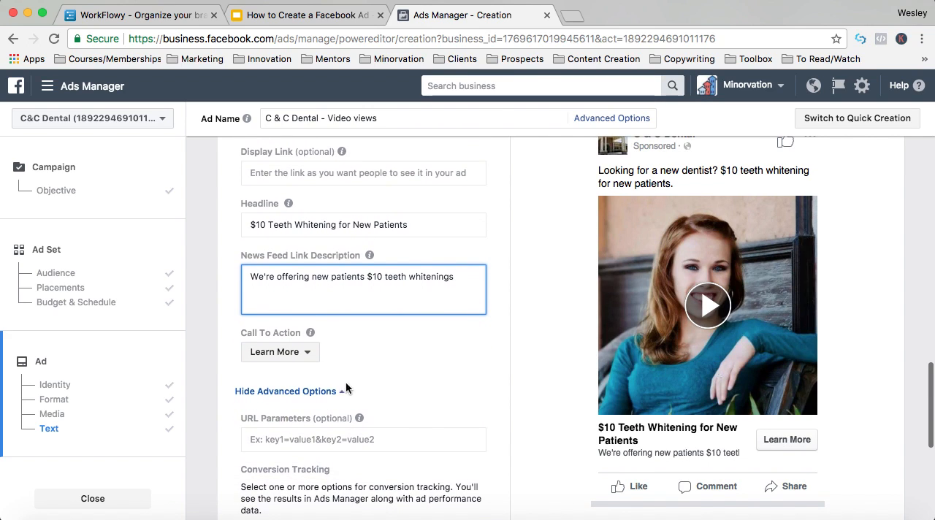
pyautogui.click(299, 356)
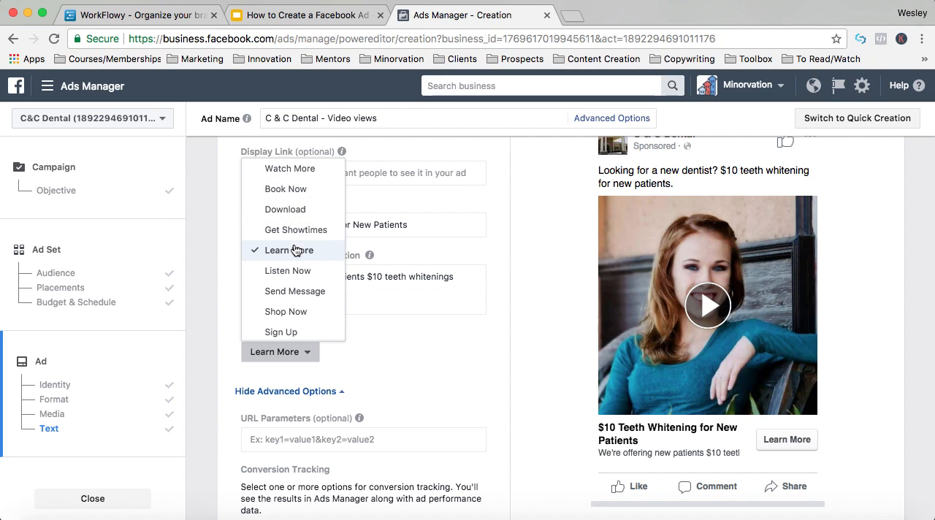
pyautogui.click(409, 372)
pyautogui.scroll(-2, 409, 372)
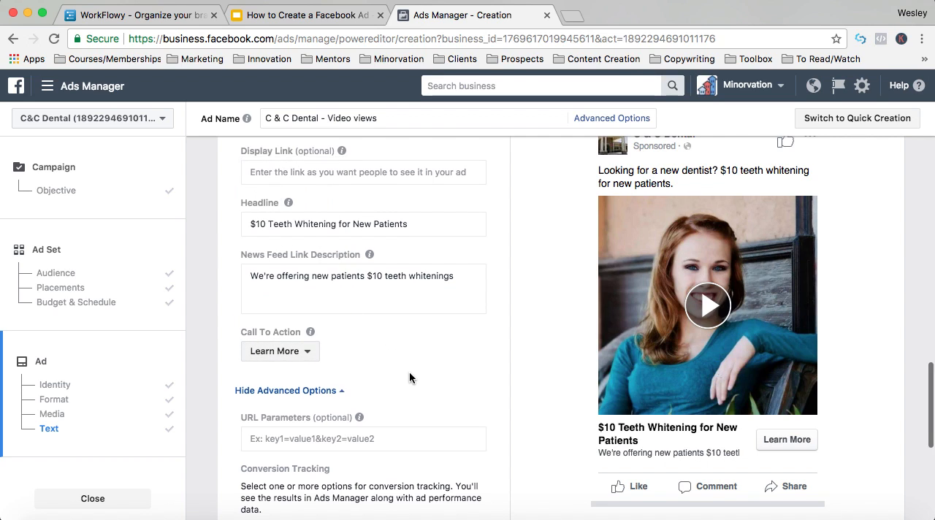
pyautogui.scroll(-4, 409, 374)
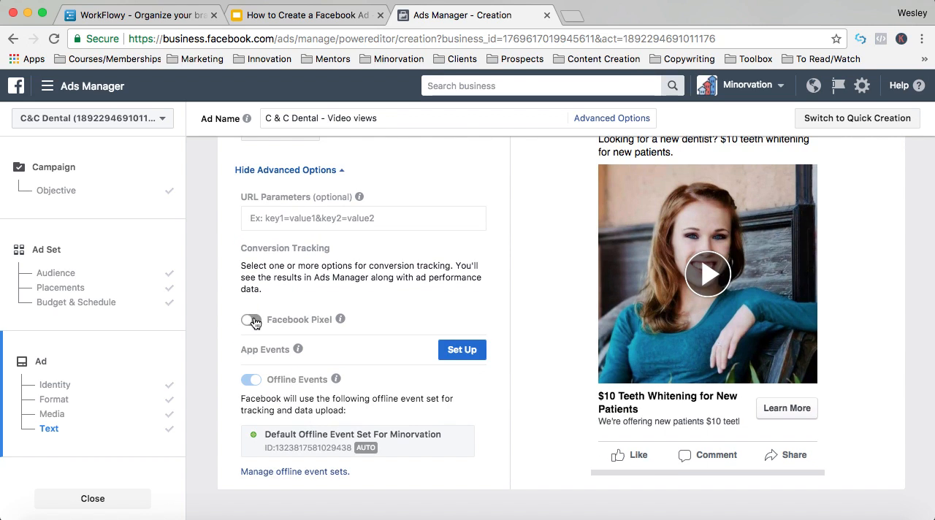
pyautogui.click(252, 320)
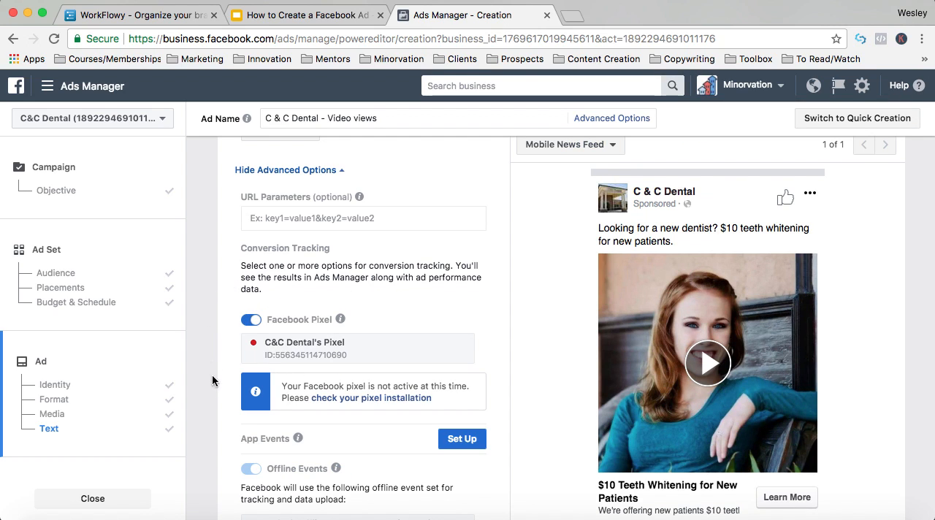
pyautogui.moveTo(341, 320)
pyautogui.scroll(-3, 340, 320)
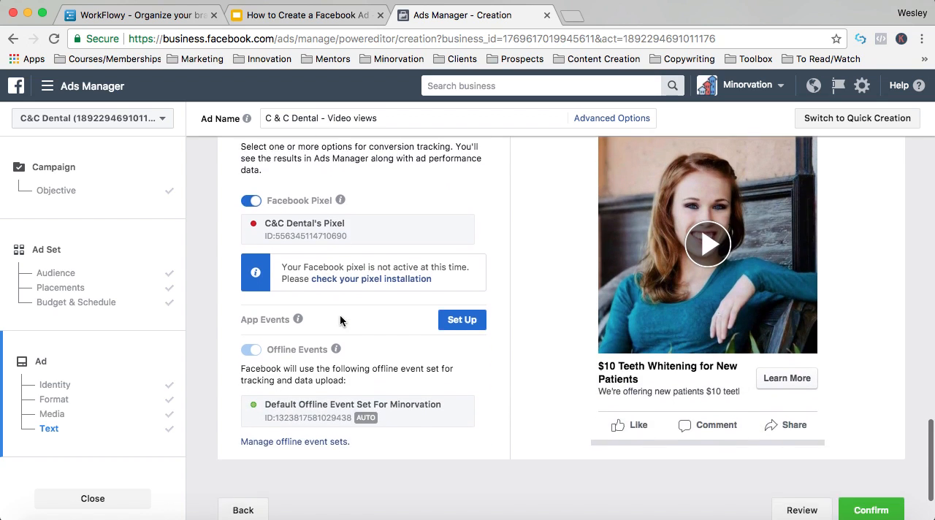
pyautogui.scroll(-3, 861, 456)
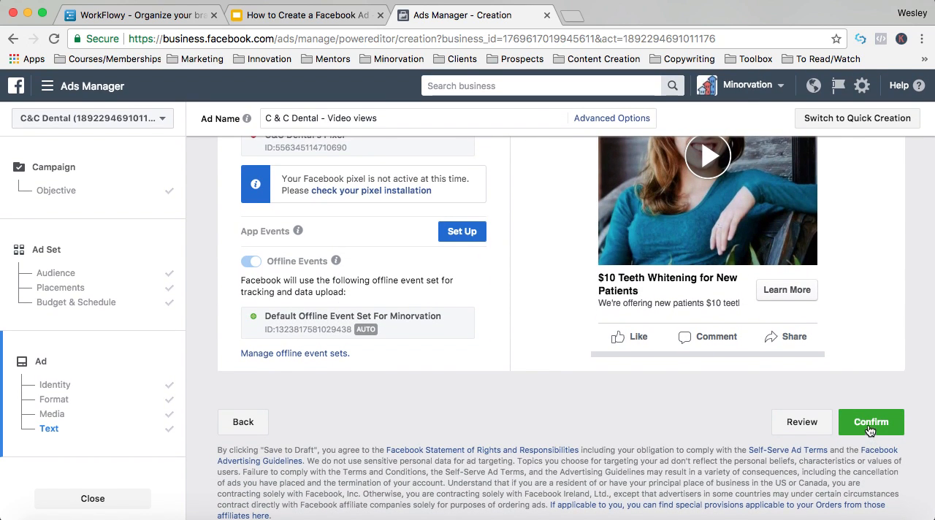
# - Look over the ad's settings and preview, and check the list of Facebook ad steps in the Google Slides presentation
pyautogui.scroll(5, 854, 345)
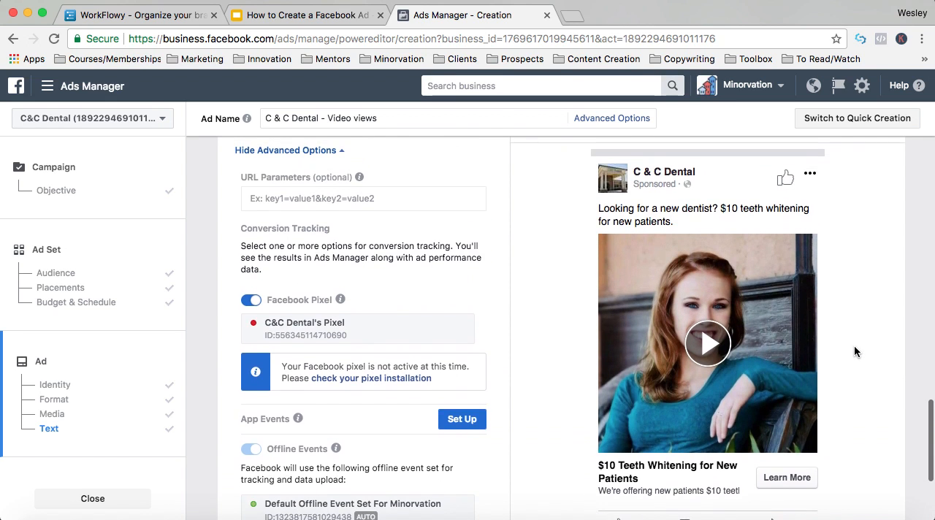
pyautogui.scroll(-5, 476, 291)
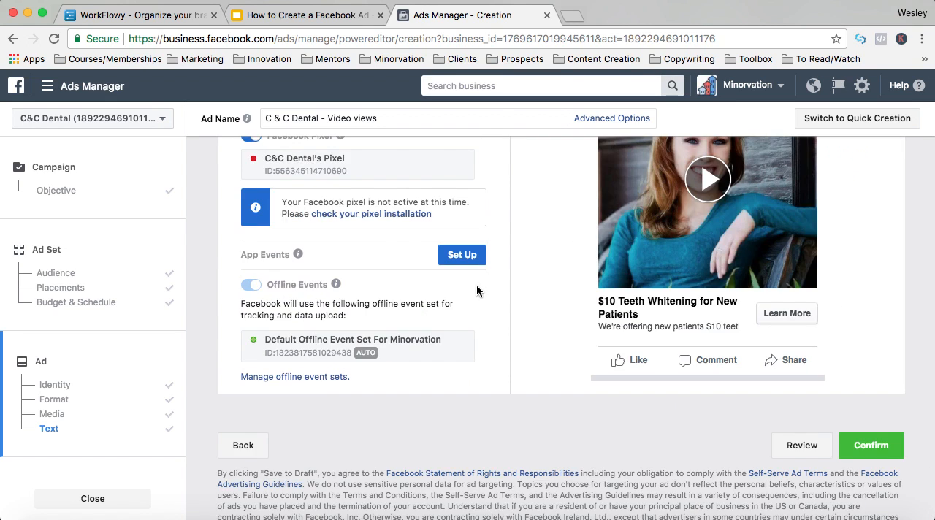
pyautogui.scroll(15, 477, 291)
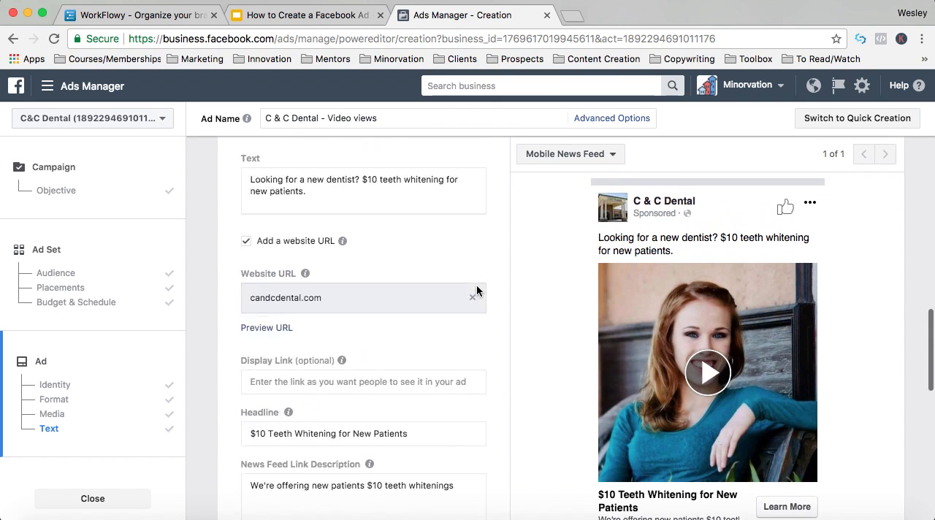
pyautogui.click(309, 14)
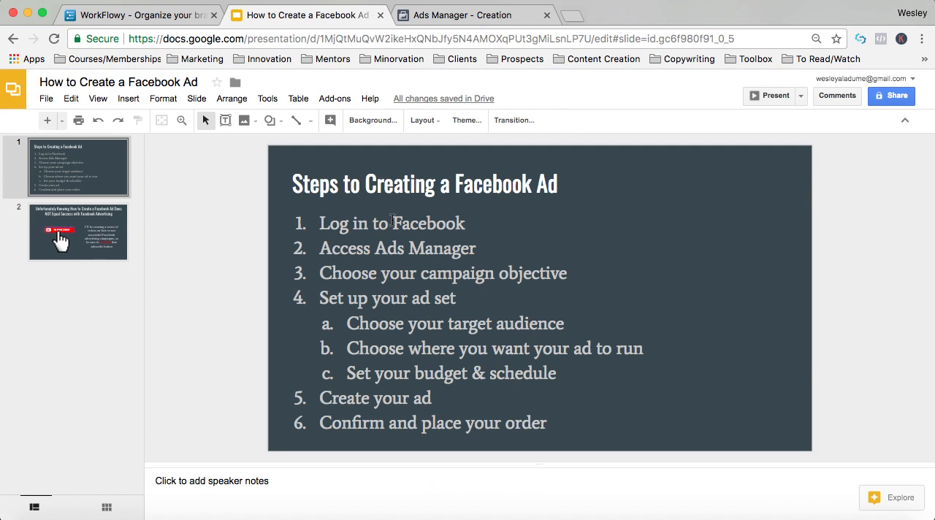
# - Switch back to Ads Manager and review the campaign objective, the ad set's audience, placements, budget and schedule, and the ad's identity through conversion tracking
pyautogui.click(424, 16)
pyautogui.click(85, 177)
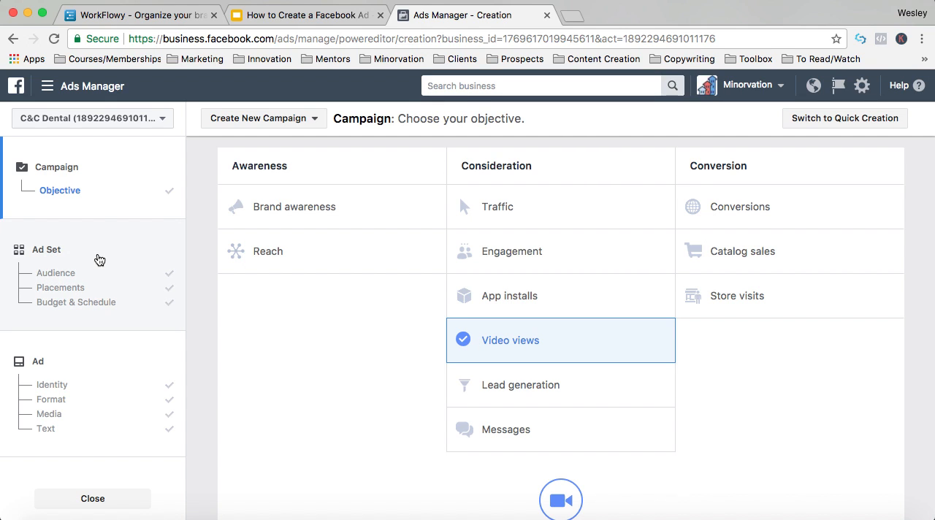
pyautogui.click(82, 260)
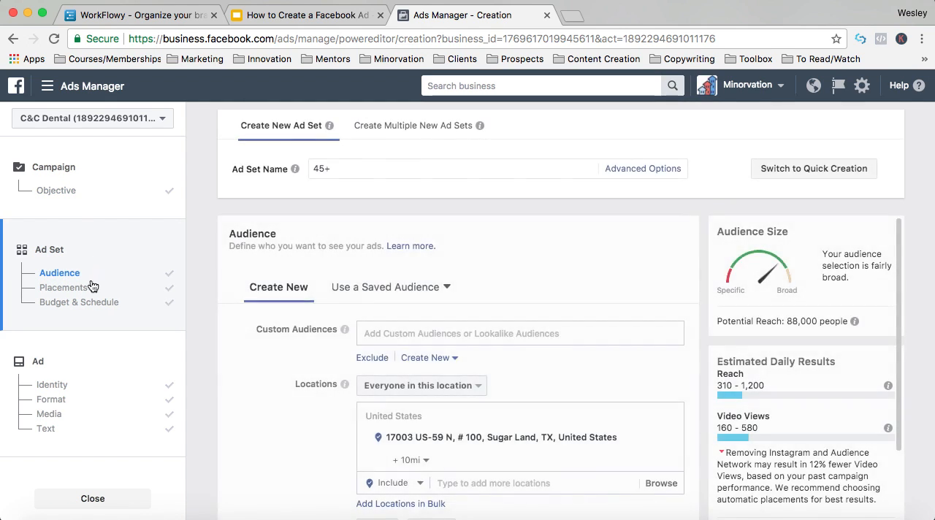
pyautogui.click(86, 290)
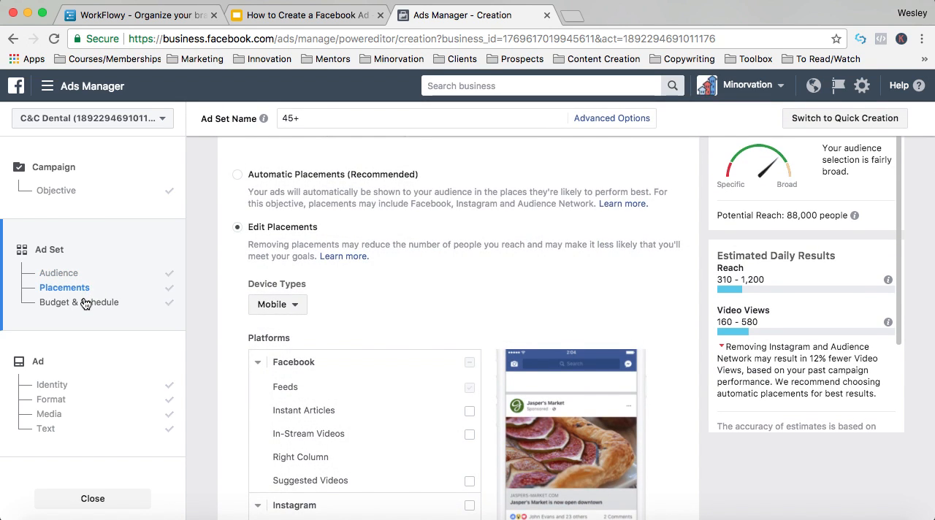
pyautogui.click(85, 304)
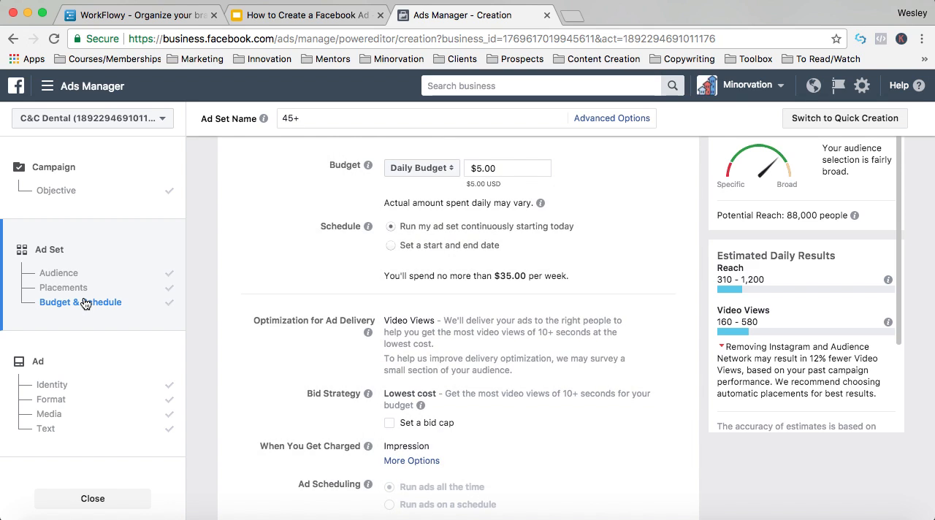
pyautogui.click(46, 381)
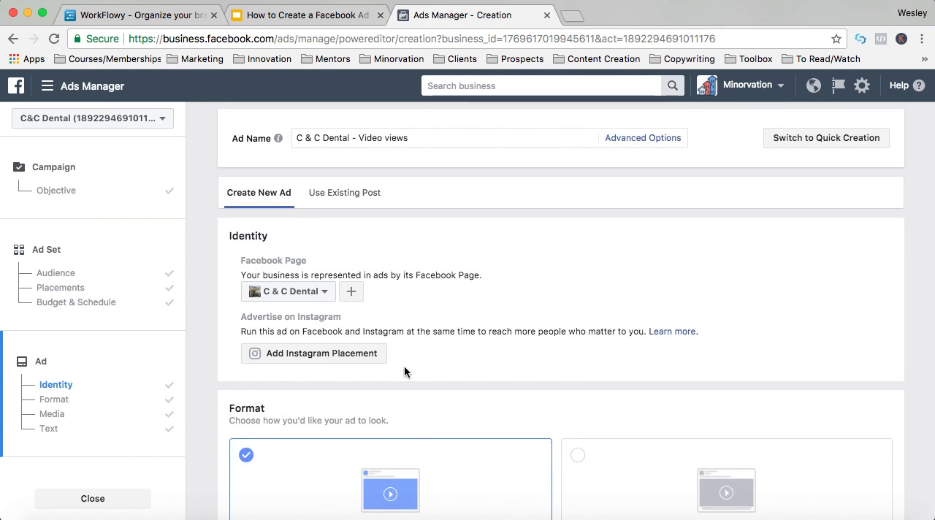
pyautogui.scroll(-10, 404, 371)
pyautogui.scroll(-10, 405, 372)
pyautogui.scroll(-10, 404, 372)
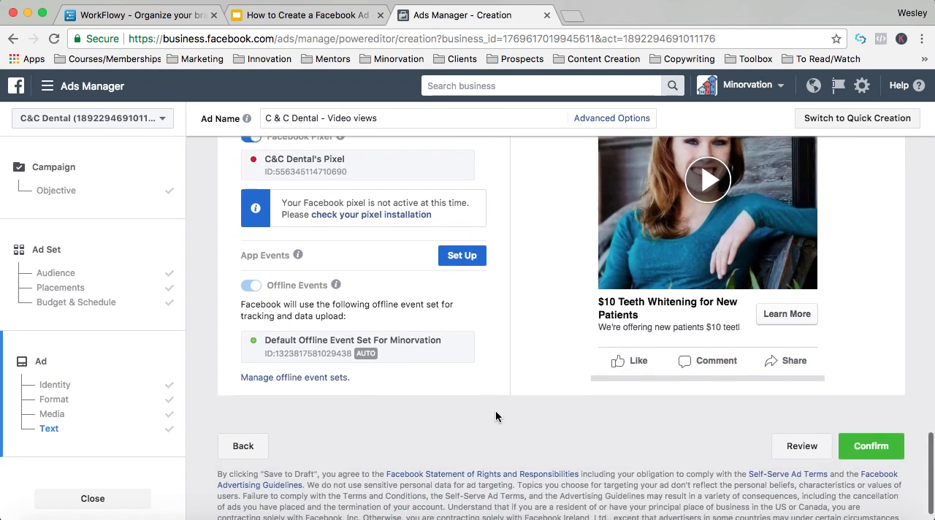
pyautogui.scroll(-1, 496, 412)
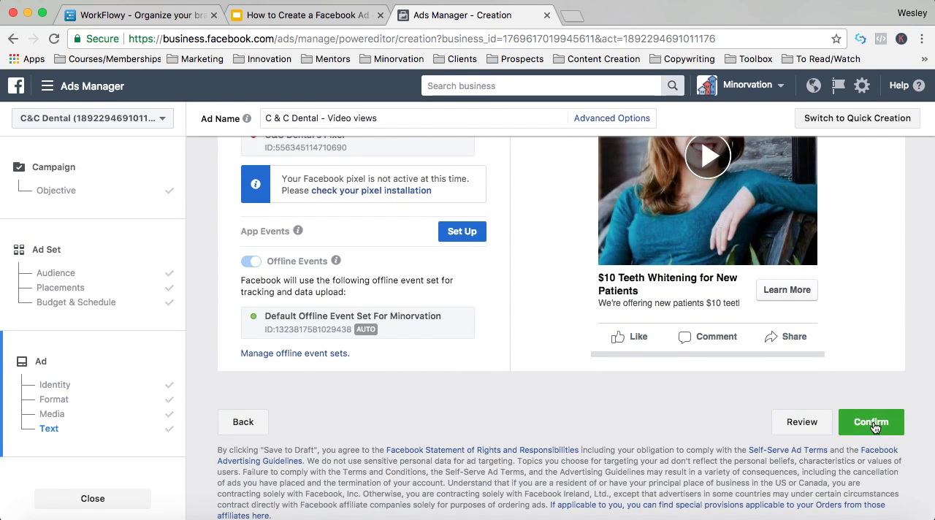